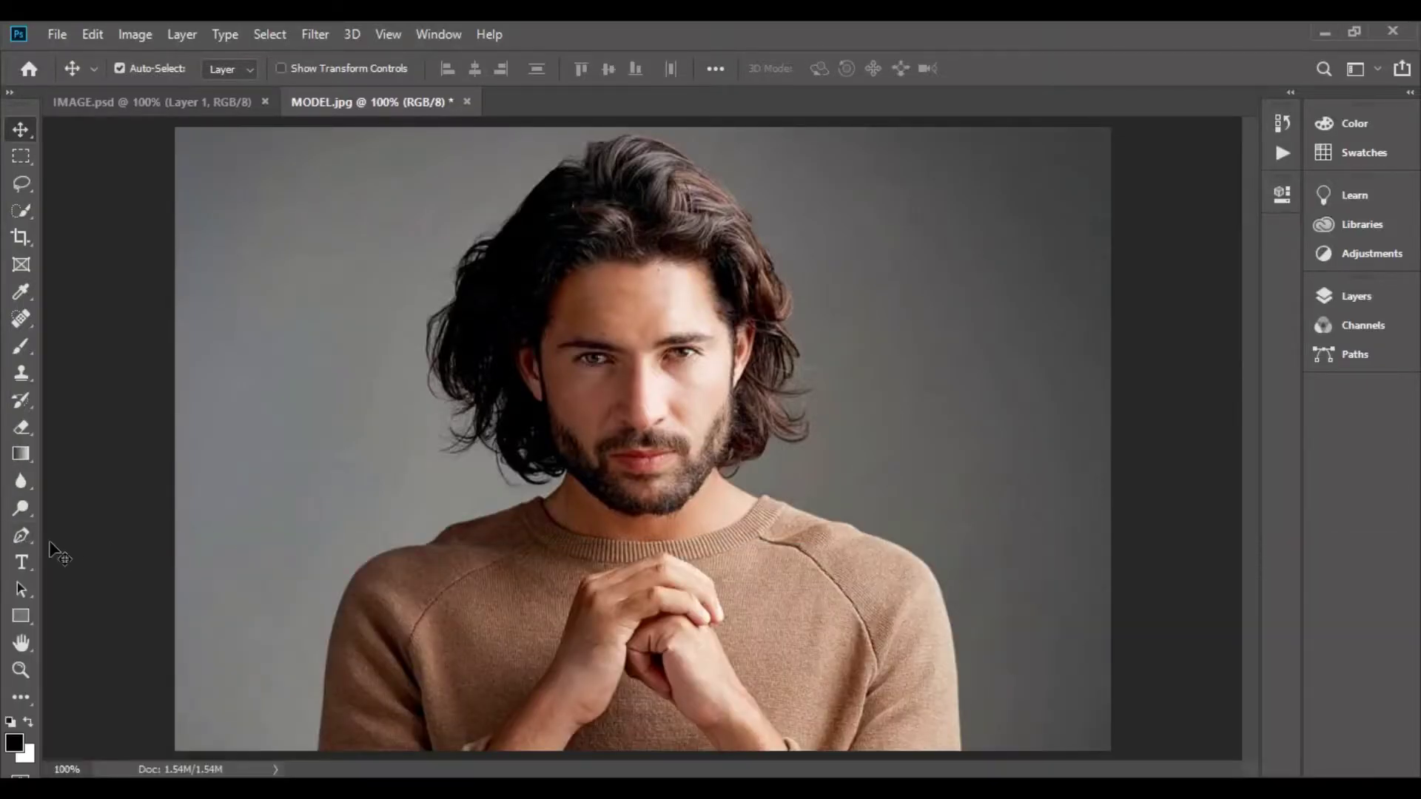
Pick the Pen tool in Path mode to trace the man's outline
click(32, 545)
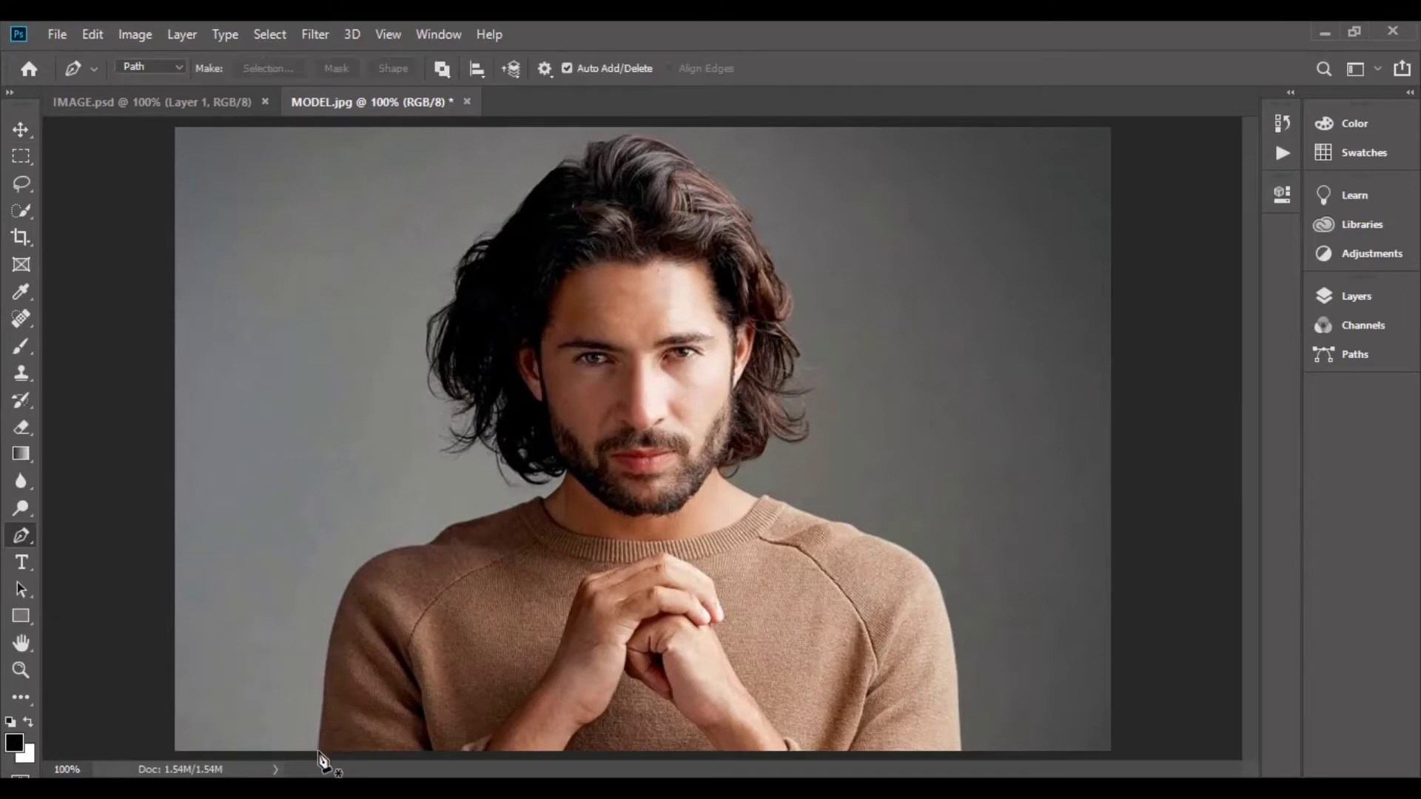
Start the path at the sweater's bottom edge and trace up the left shoulder to the neck
key(ctrl+minus)
click(426, 649)
click(432, 612)
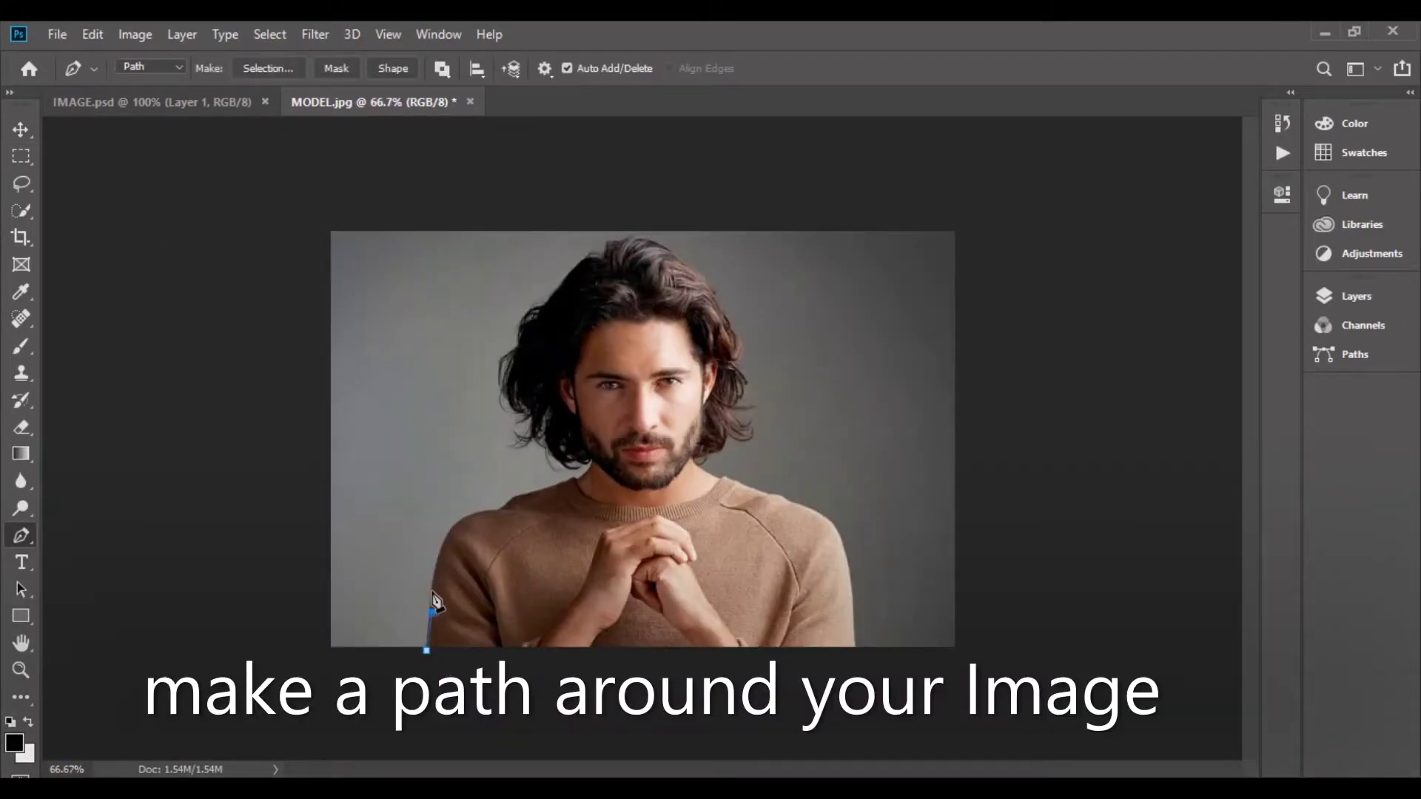
click(432, 588)
drag(442, 547, 552, 510)
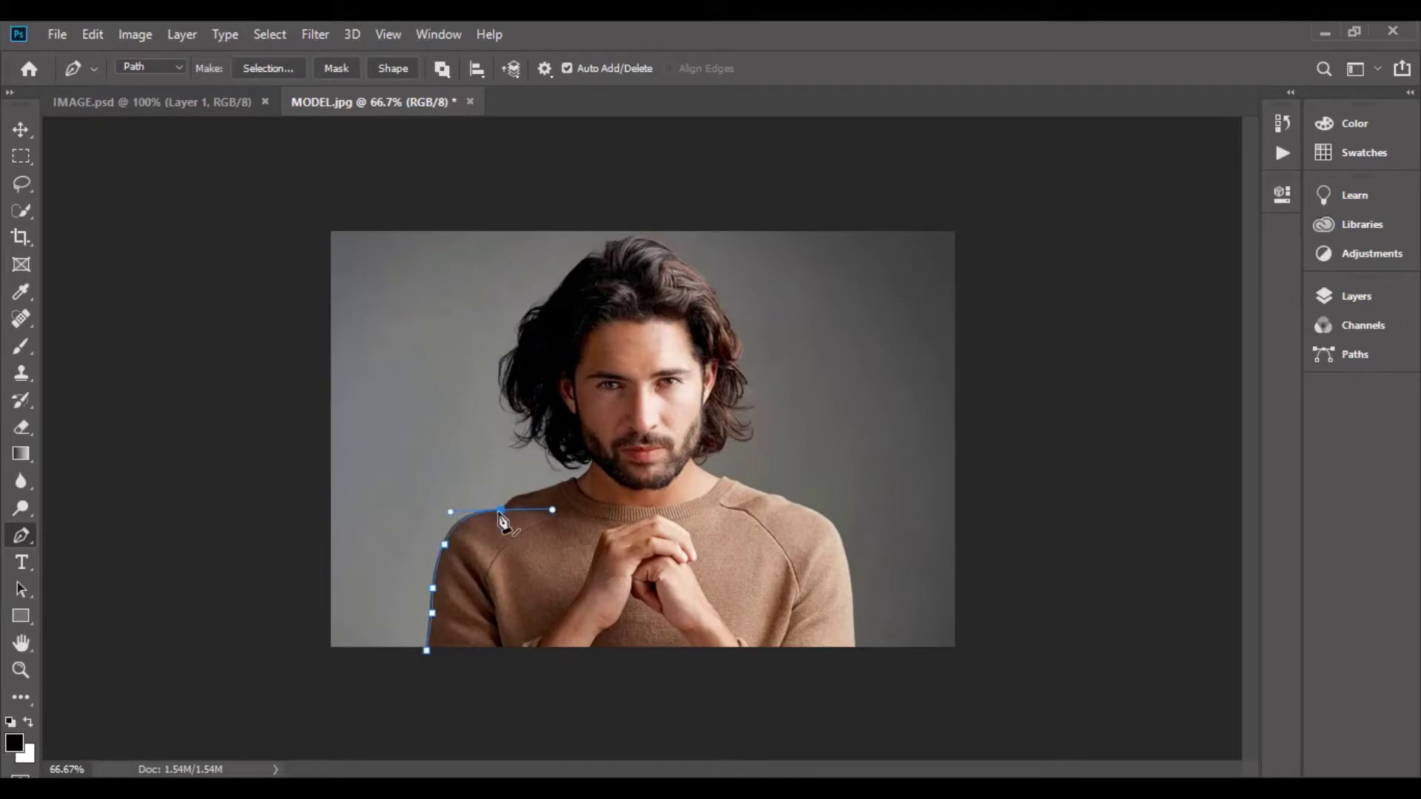
click(515, 496)
click(546, 490)
click(563, 483)
click(576, 481)
drag(593, 472, 592, 452)
Continue the path up the left hair strands and across the crown of the hair
click(573, 461)
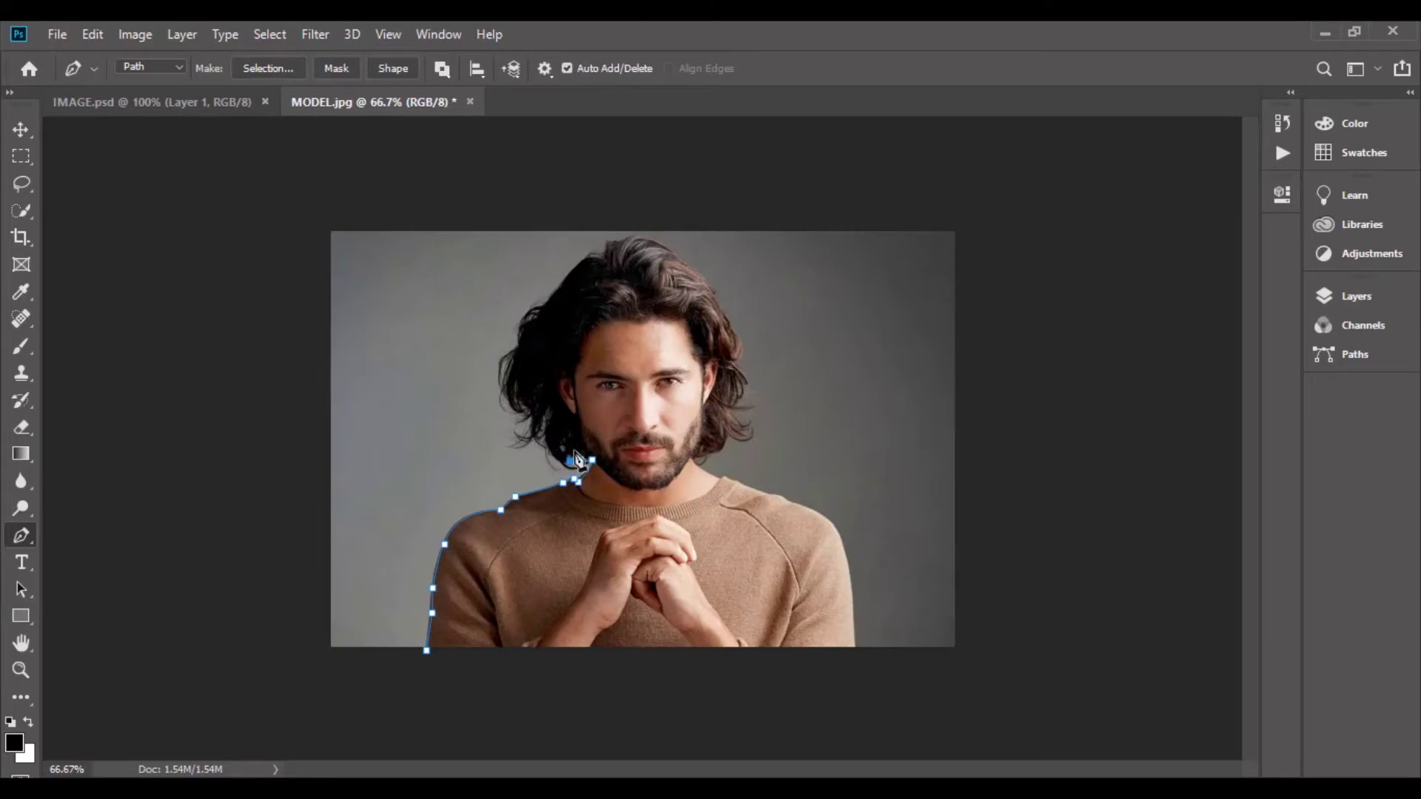
click(549, 429)
click(537, 432)
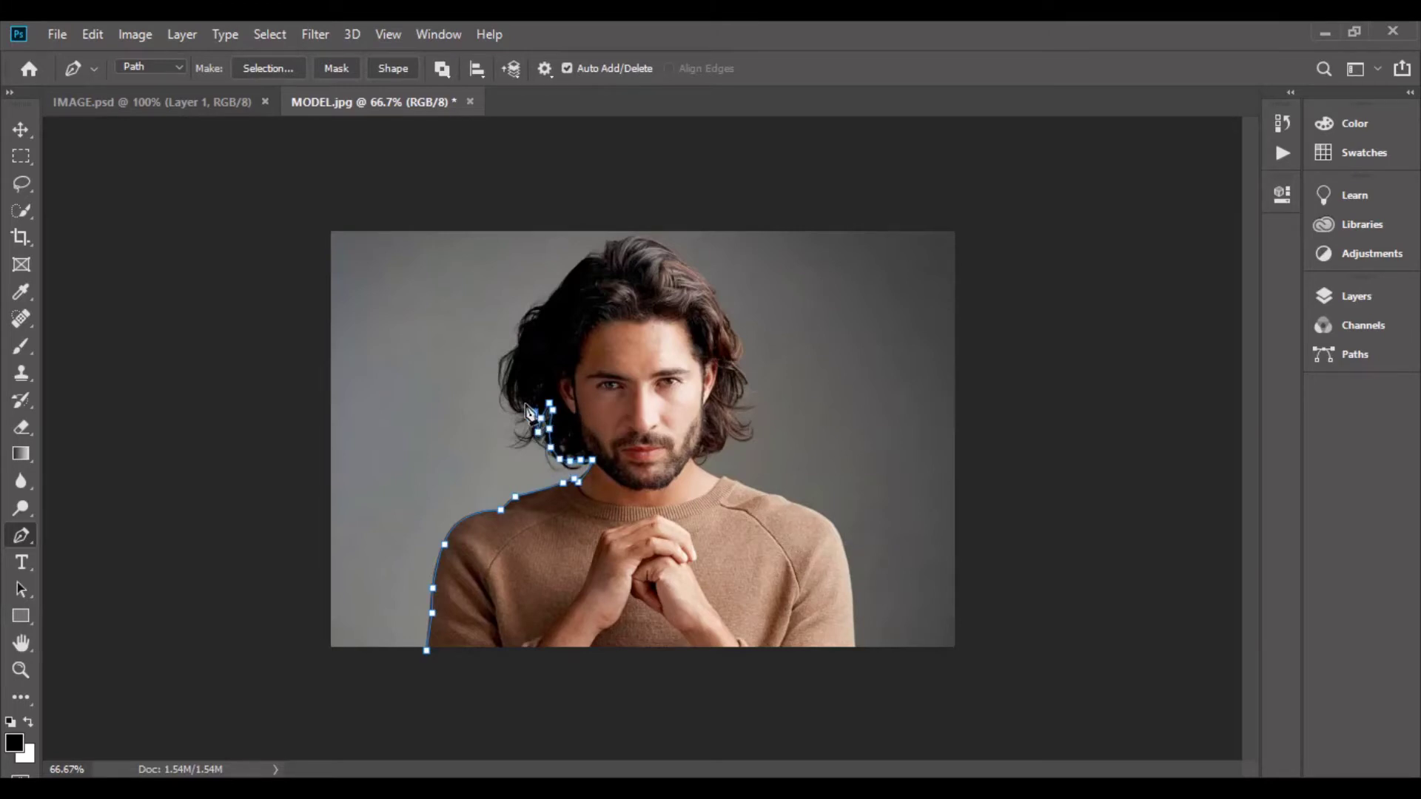
click(521, 402)
drag(511, 365, 527, 316)
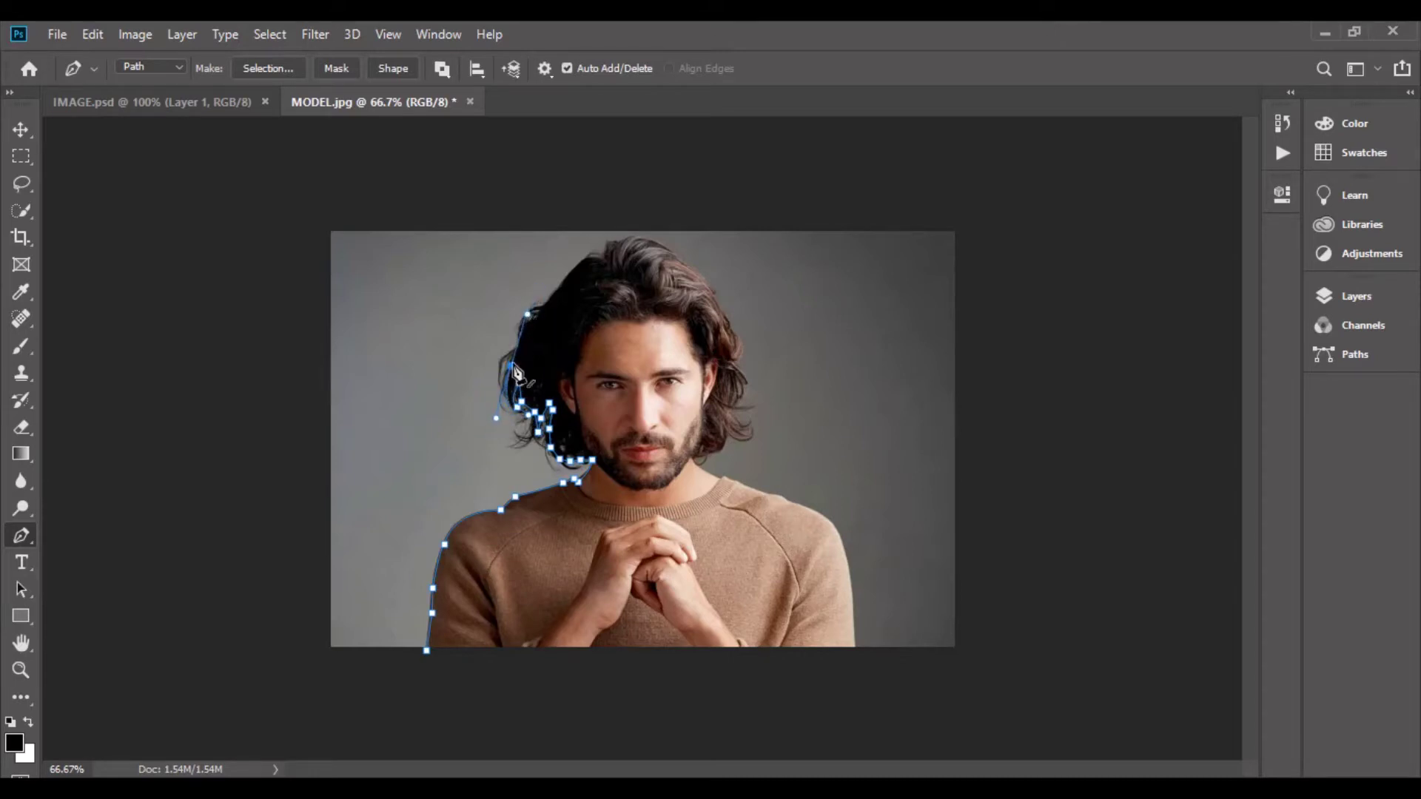
click(524, 328)
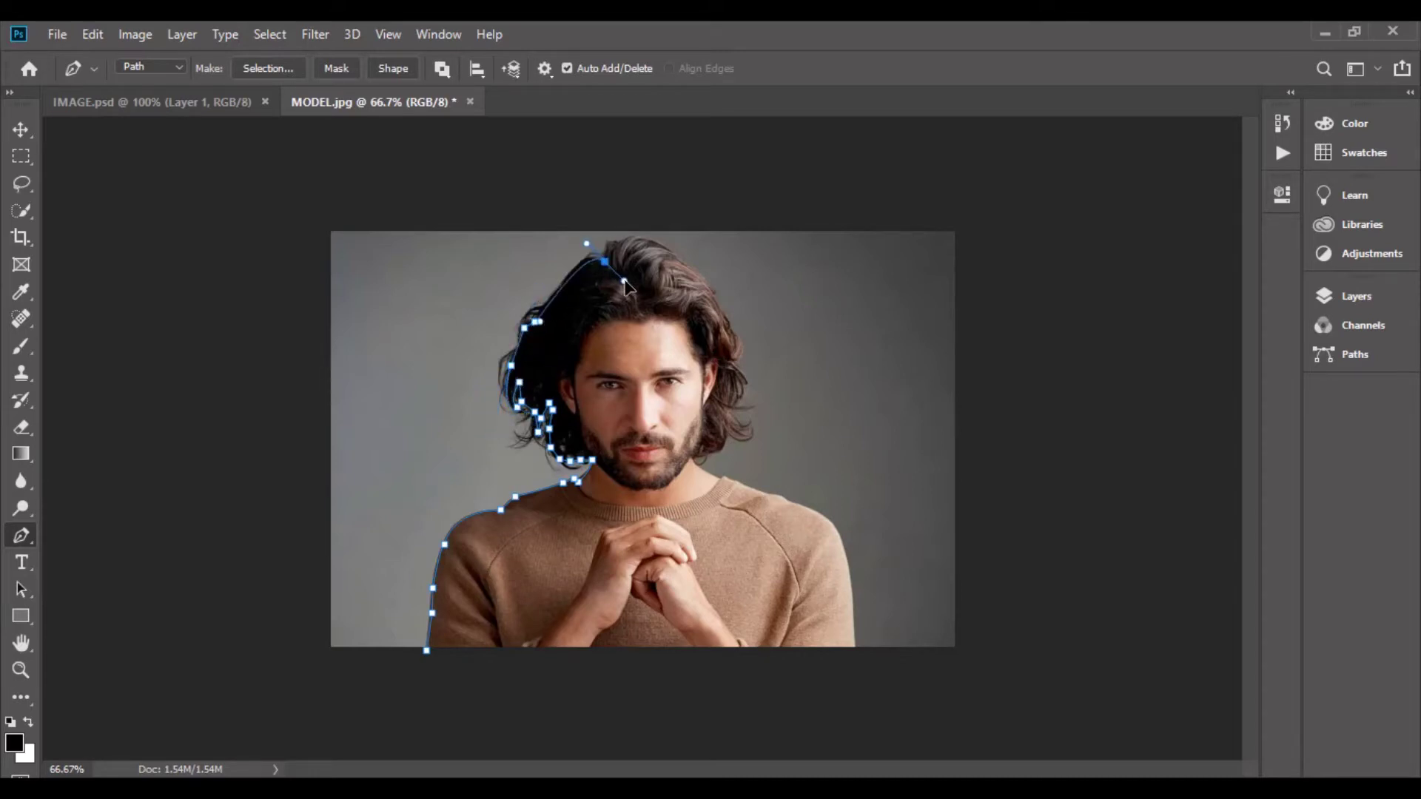
click(606, 261)
click(626, 241)
click(610, 245)
click(672, 254)
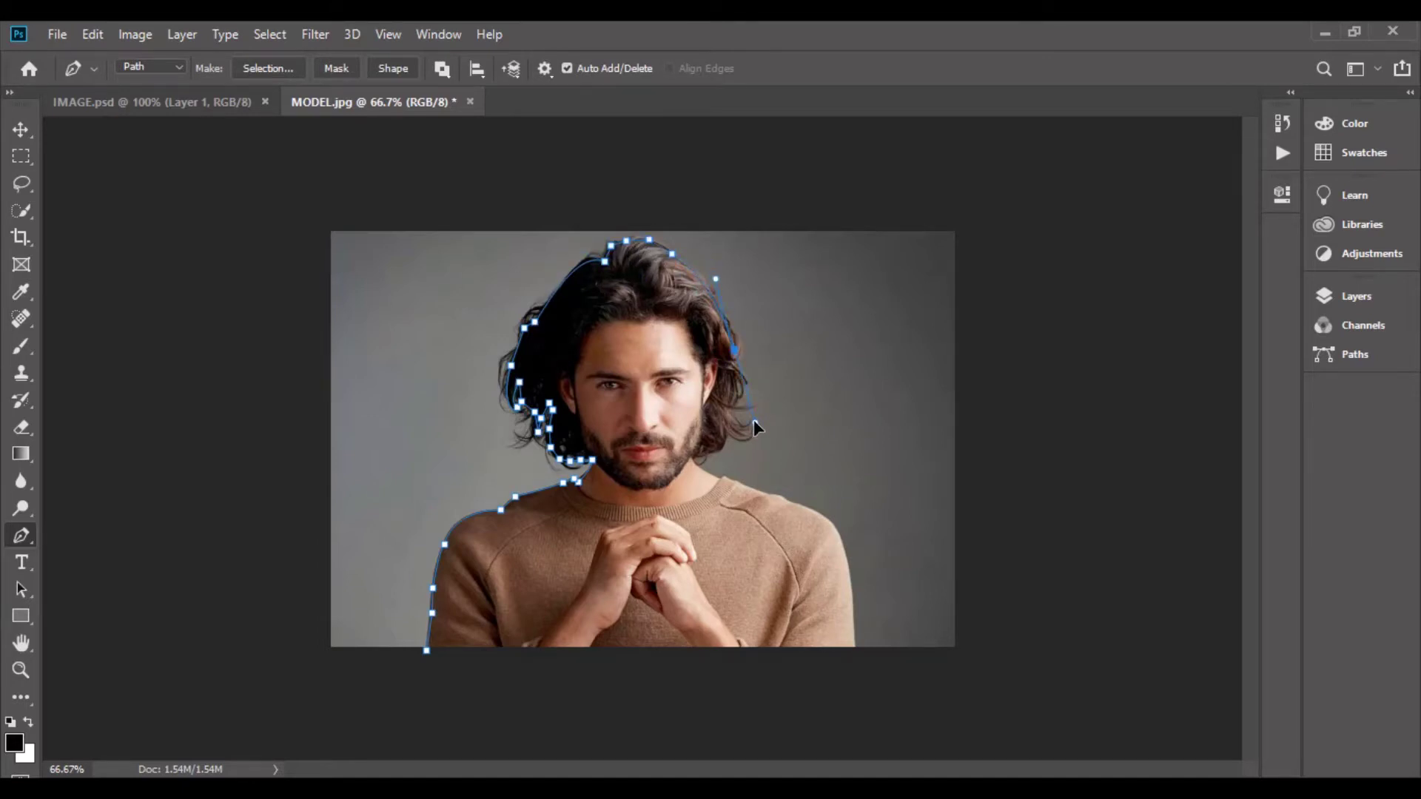
Trace down the right hair edge and right shoulder, closing the path at the start point
drag(765, 430, 752, 420)
click(738, 388)
click(730, 421)
click(722, 447)
drag(730, 478, 746, 487)
click(726, 476)
click(767, 493)
drag(825, 518, 832, 523)
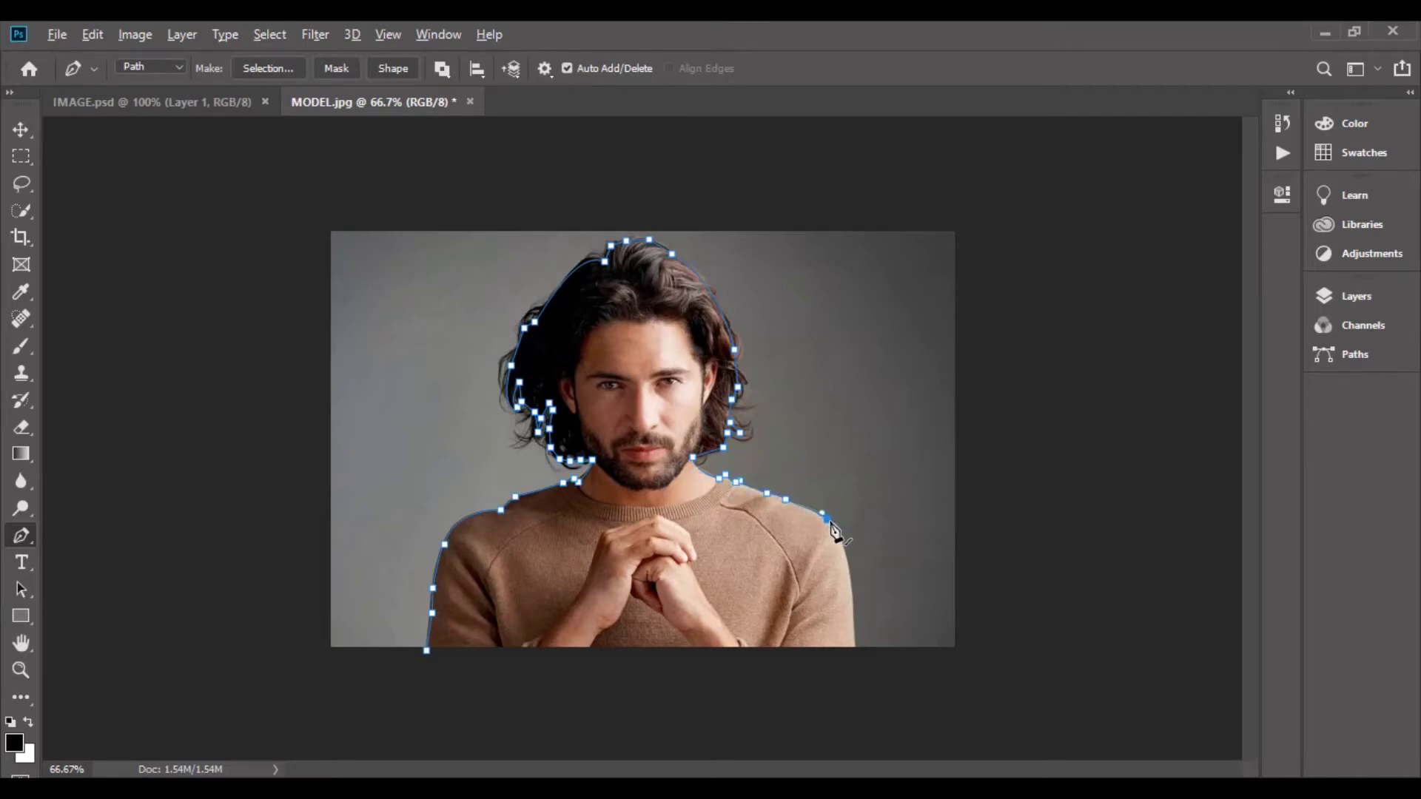
drag(856, 650, 856, 758)
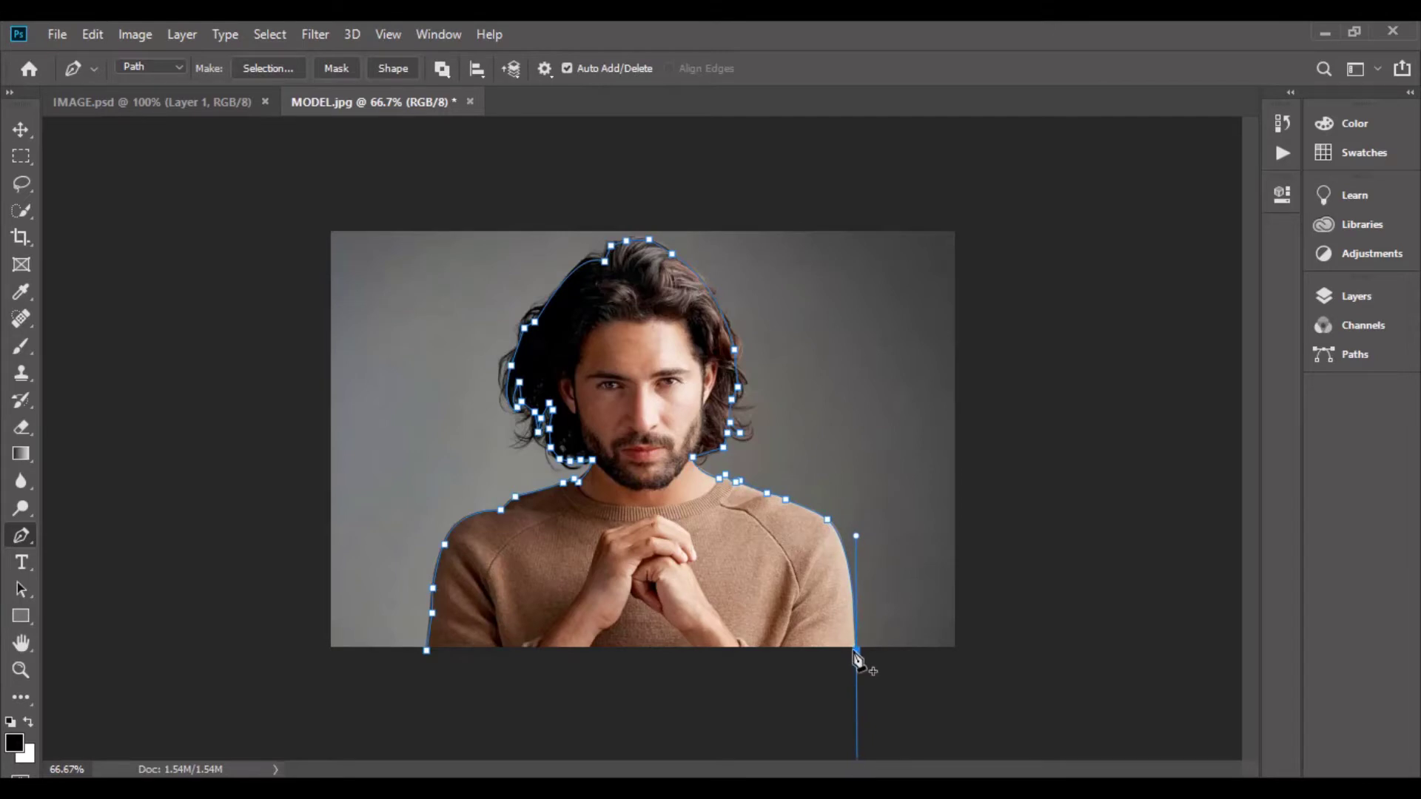
click(427, 651)
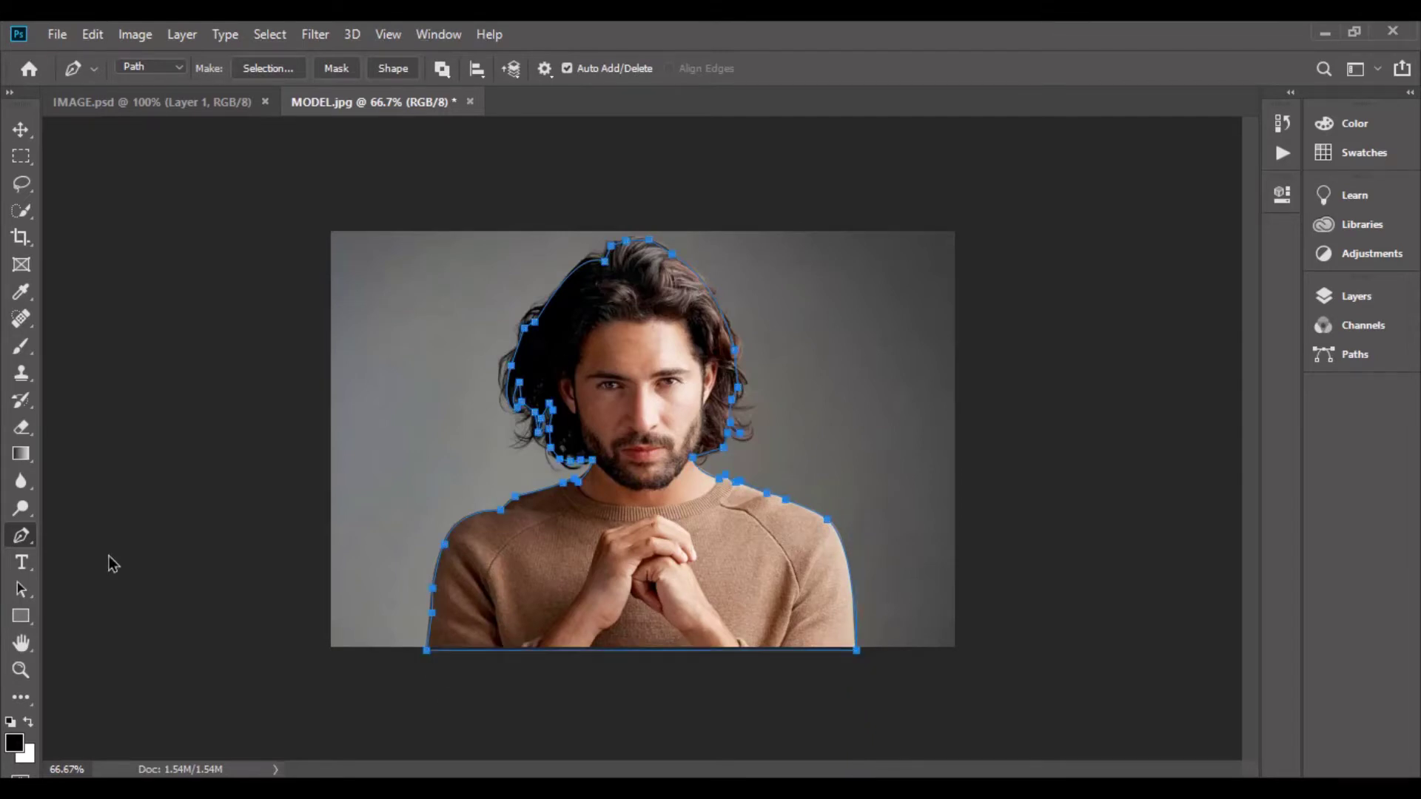
Apply a vector mask from the current path and duplicate the masked portrait layer
click(199, 37)
mouse_move(259, 375)
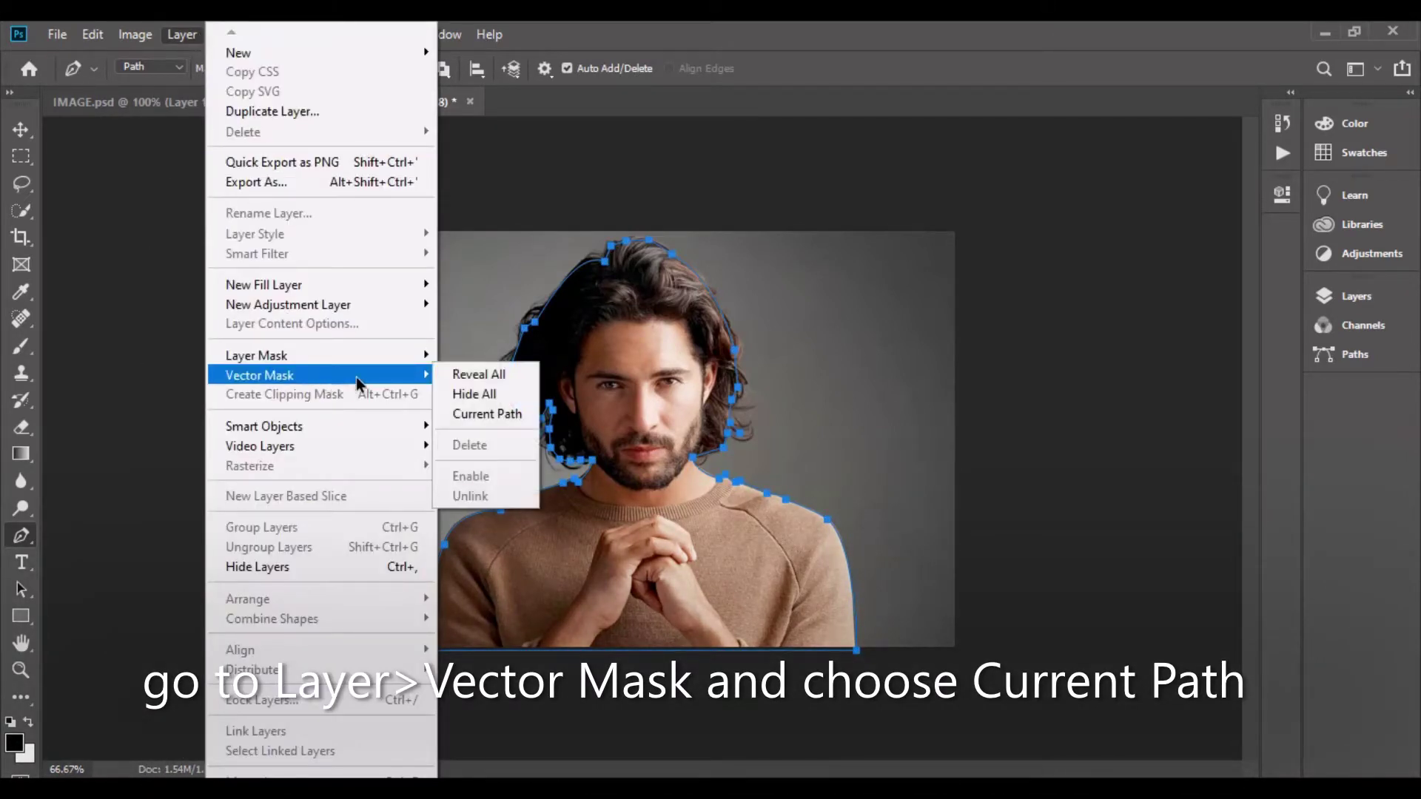
click(529, 416)
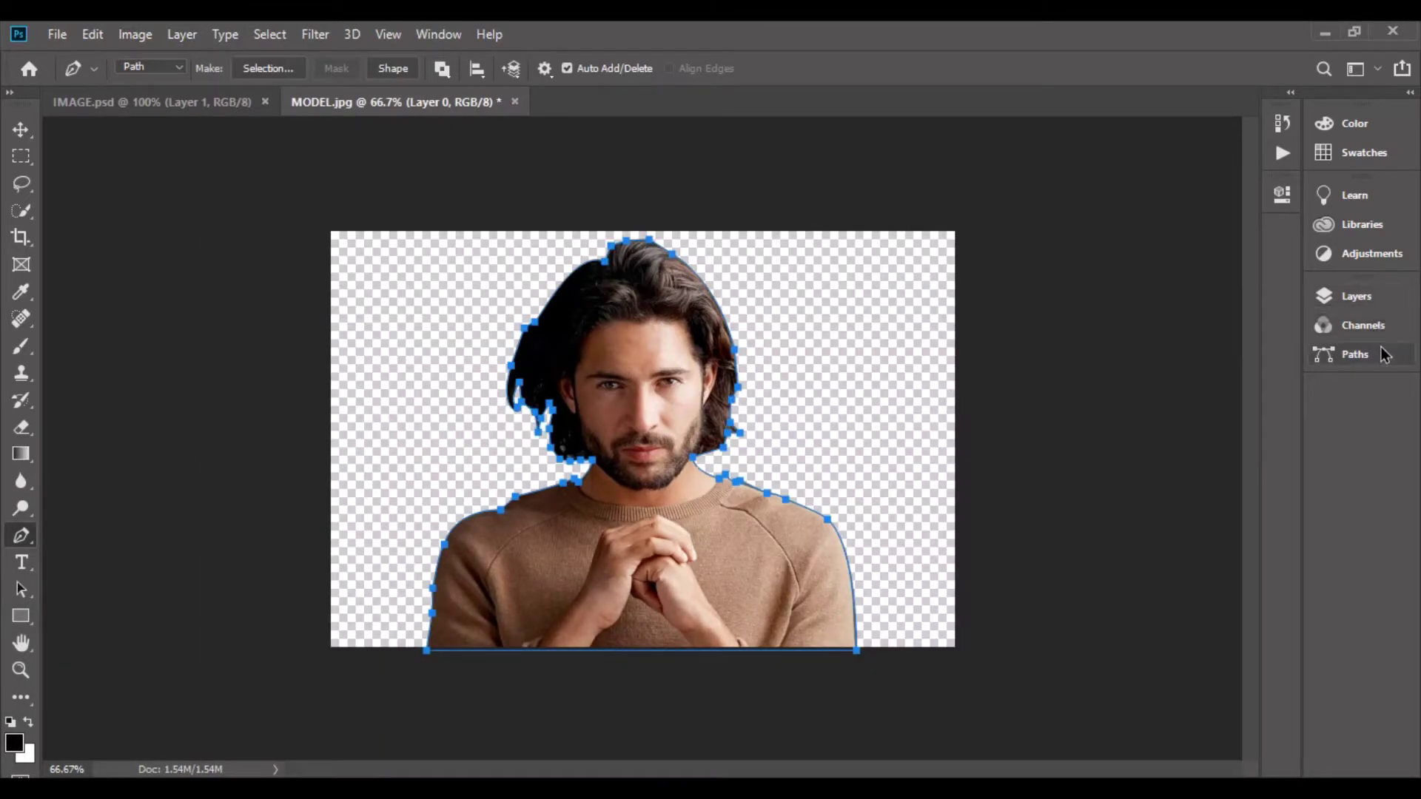
click(1370, 300)
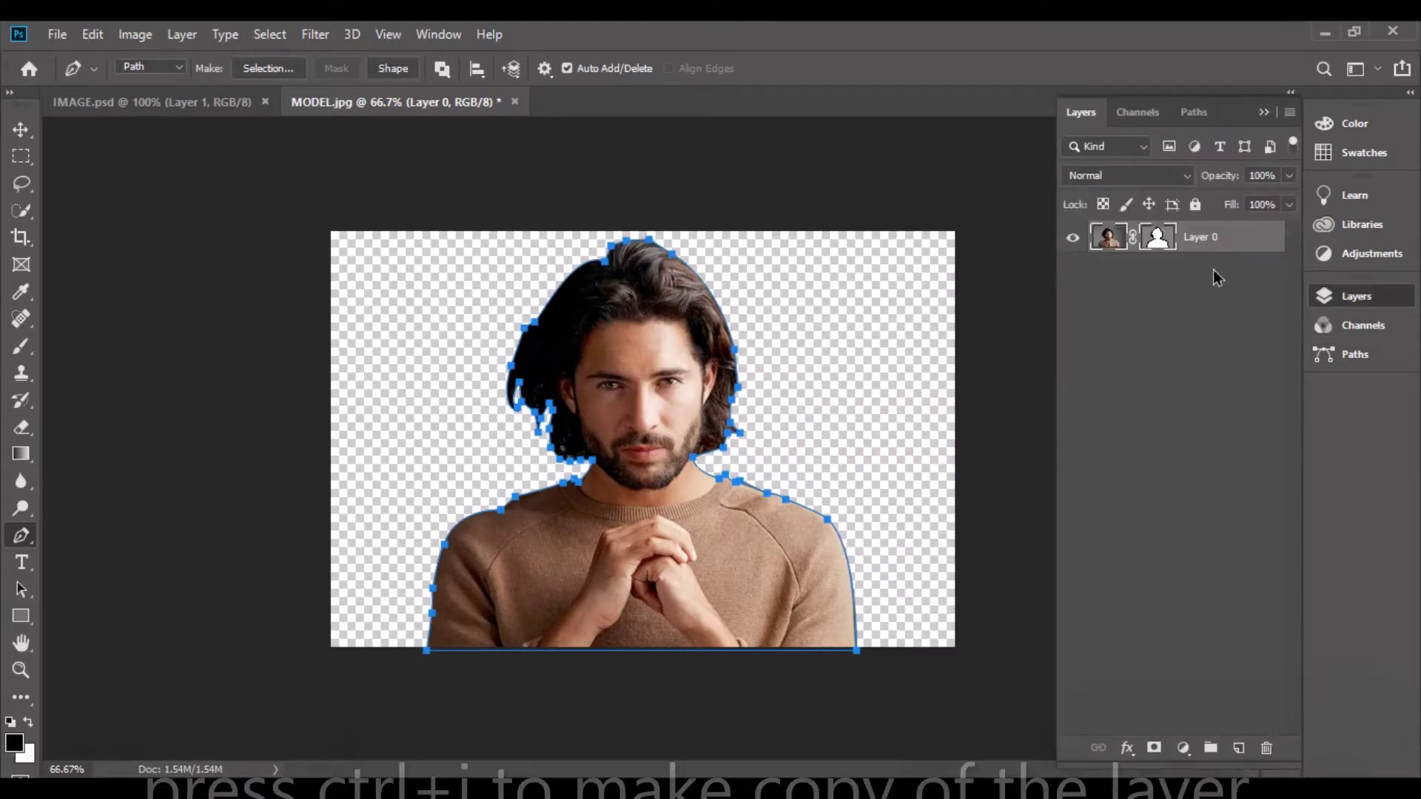
key(ctrl+j)
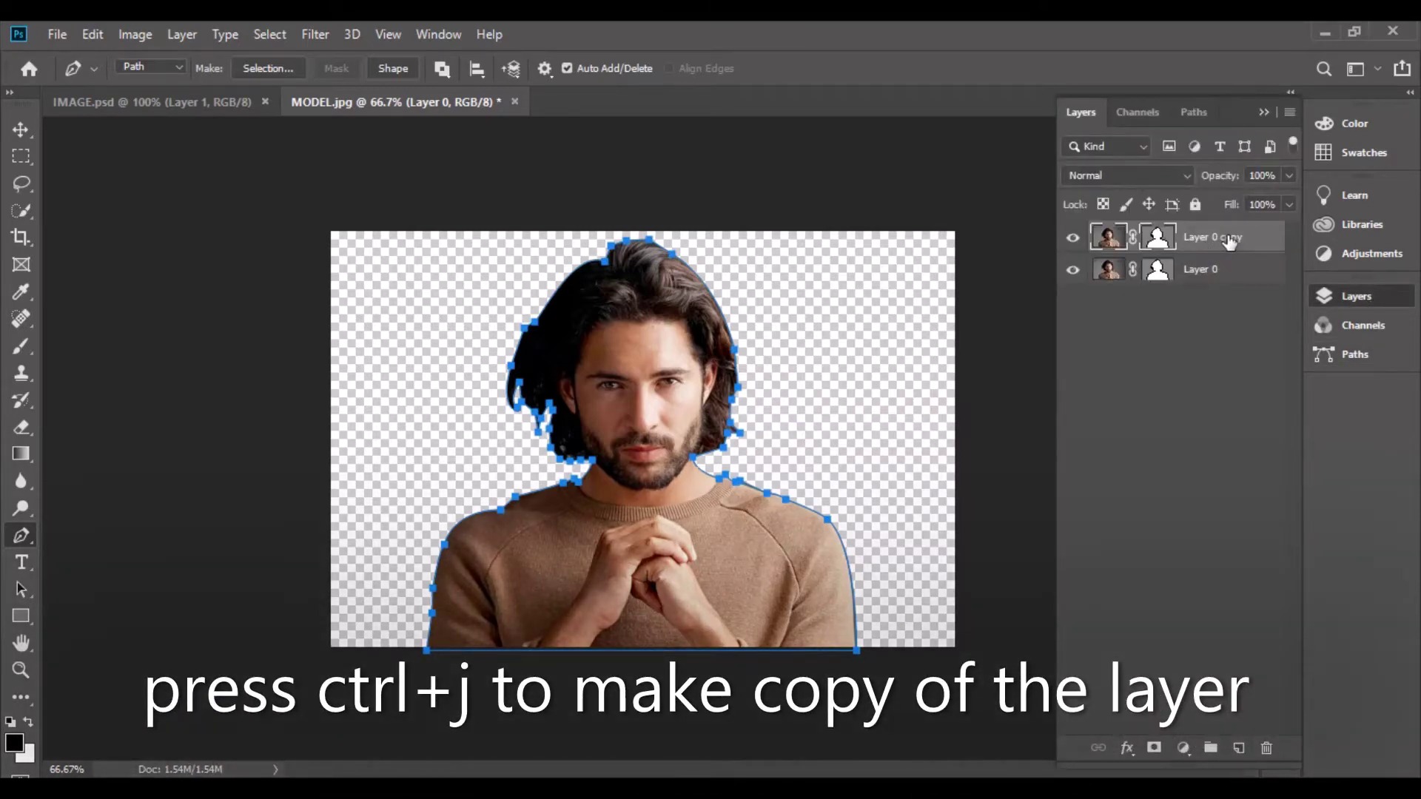
Add a black-filled layer beneath both portrait layers and make Layer 0 copy active
click(1239, 746)
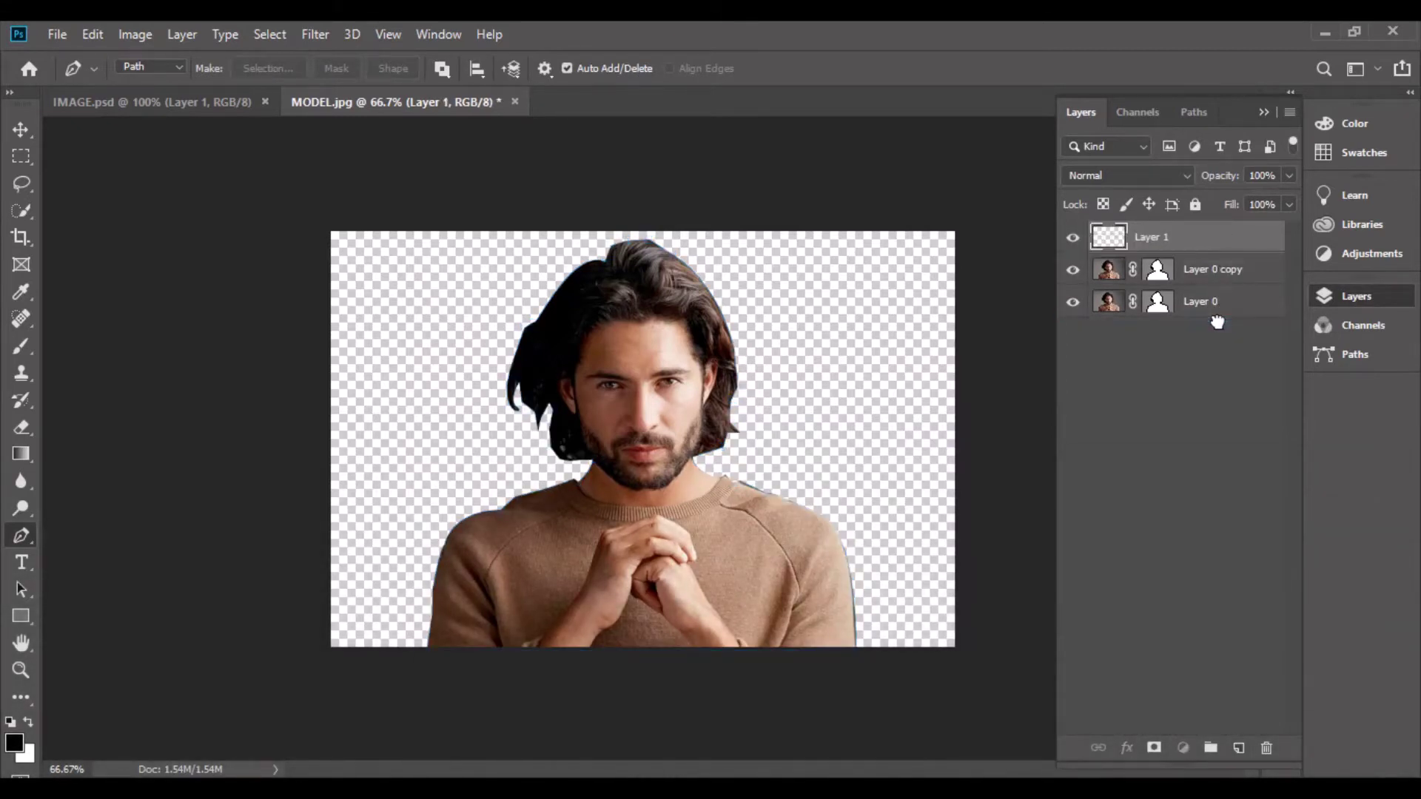
drag(1219, 307, 1220, 324)
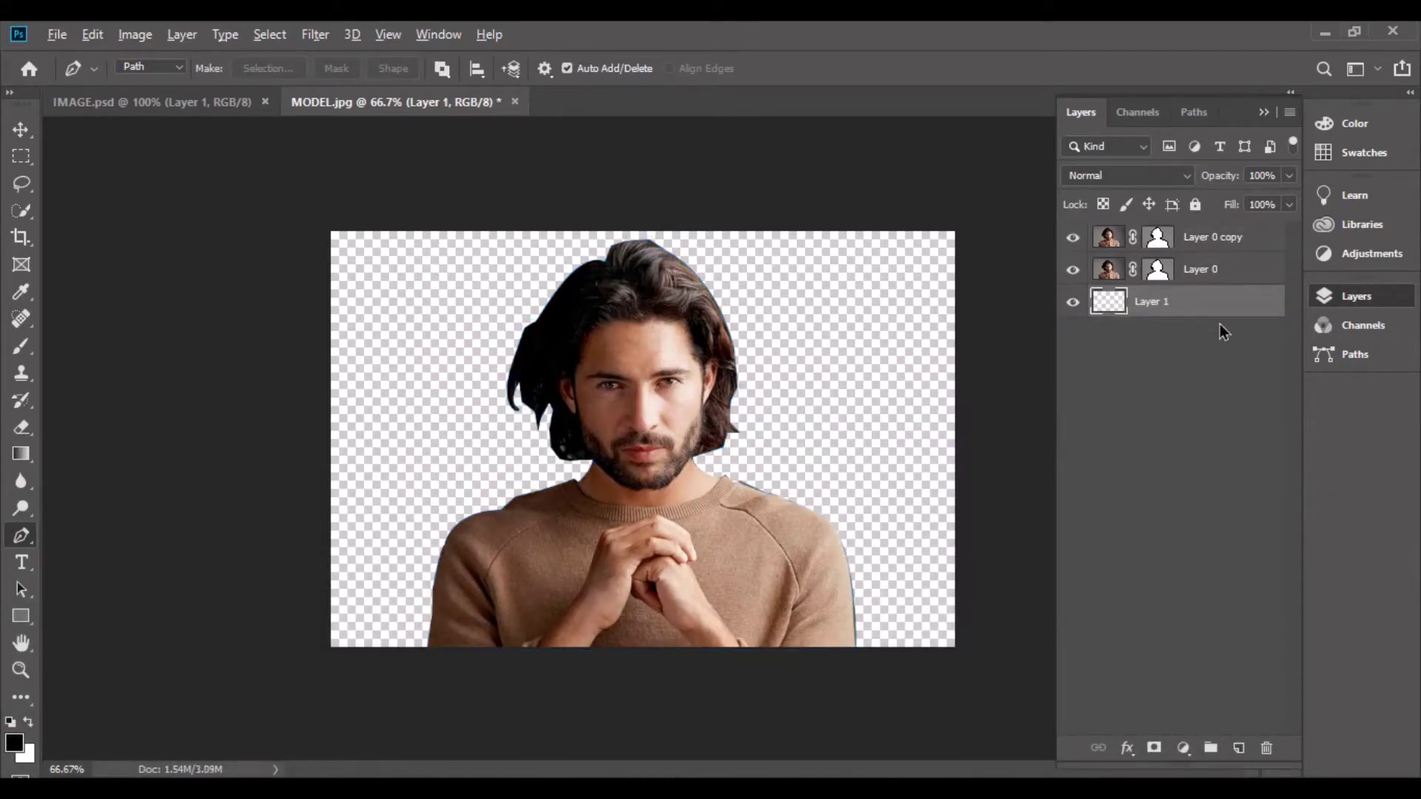
key(alt+BackSpace)
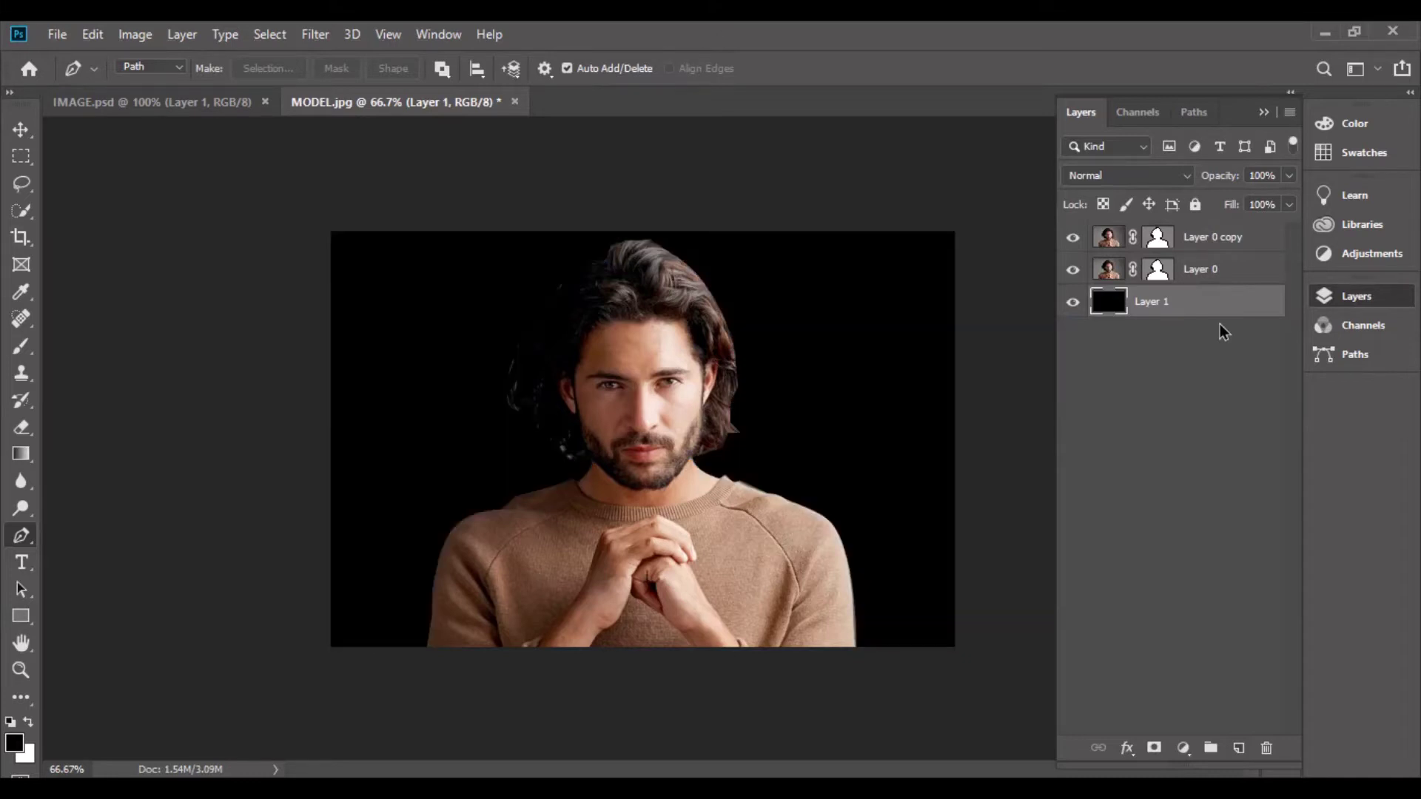
click(1251, 242)
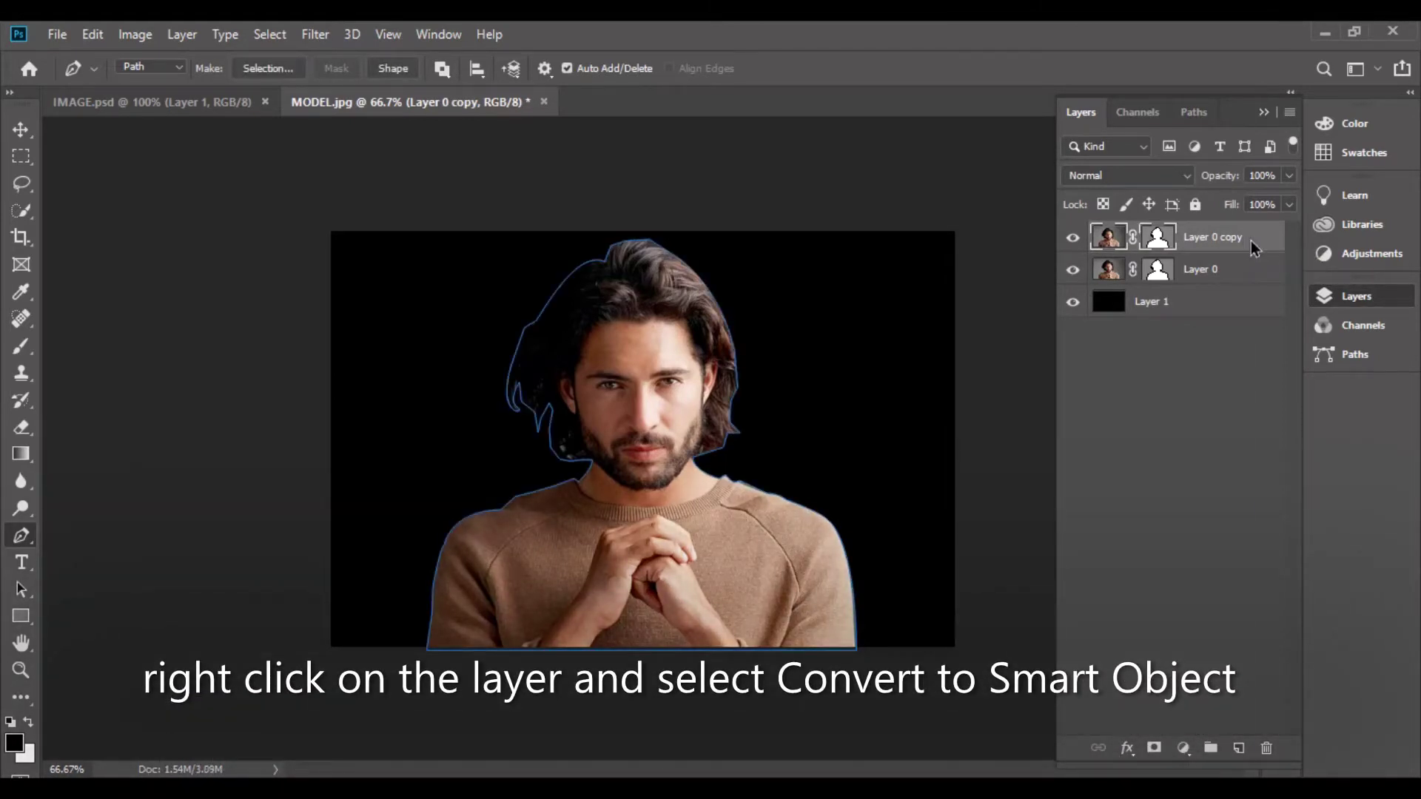
Convert Layer 0 copy to a smart object and apply Poster Edges (thickness 0, intensity 0, posterization 1)
right_click(1251, 245)
click(1154, 308)
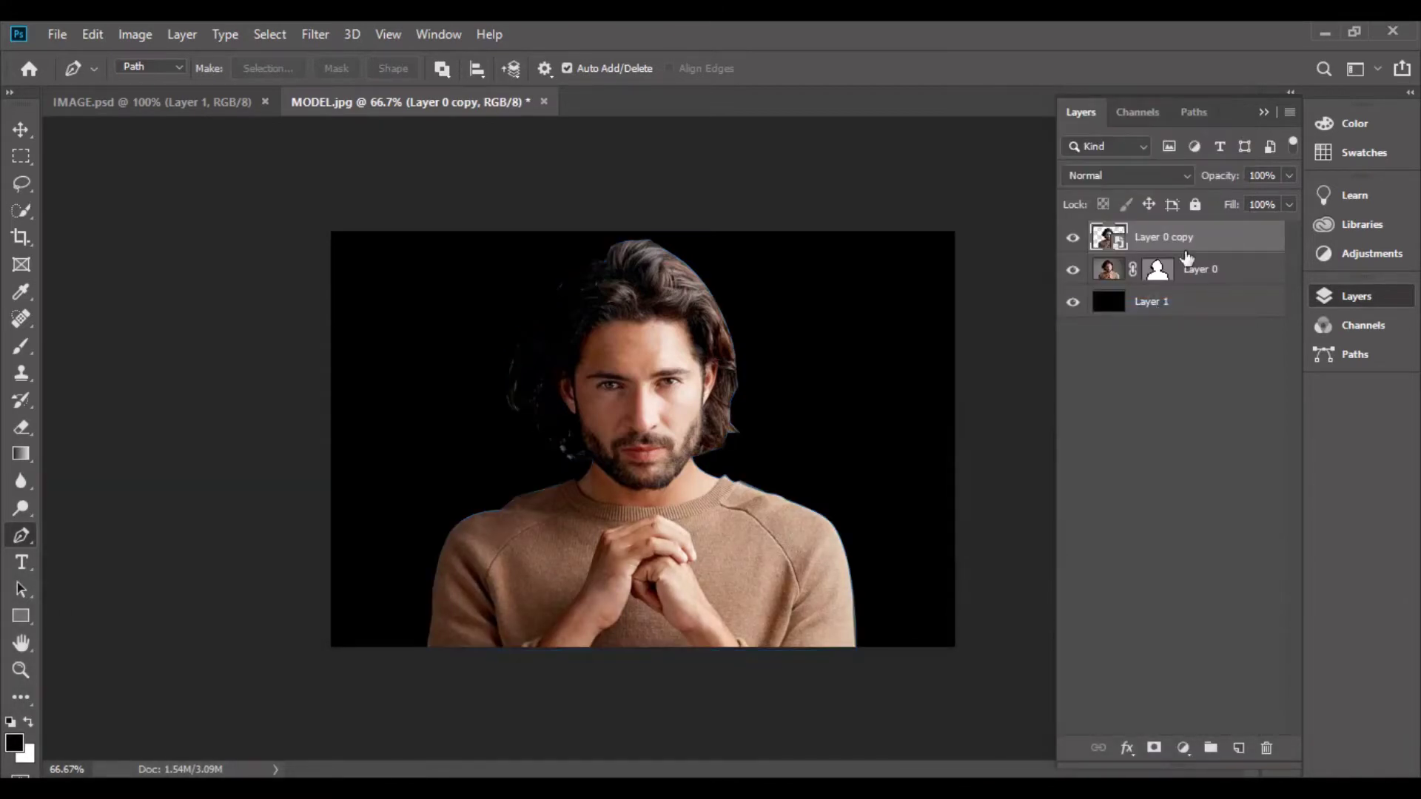
click(325, 47)
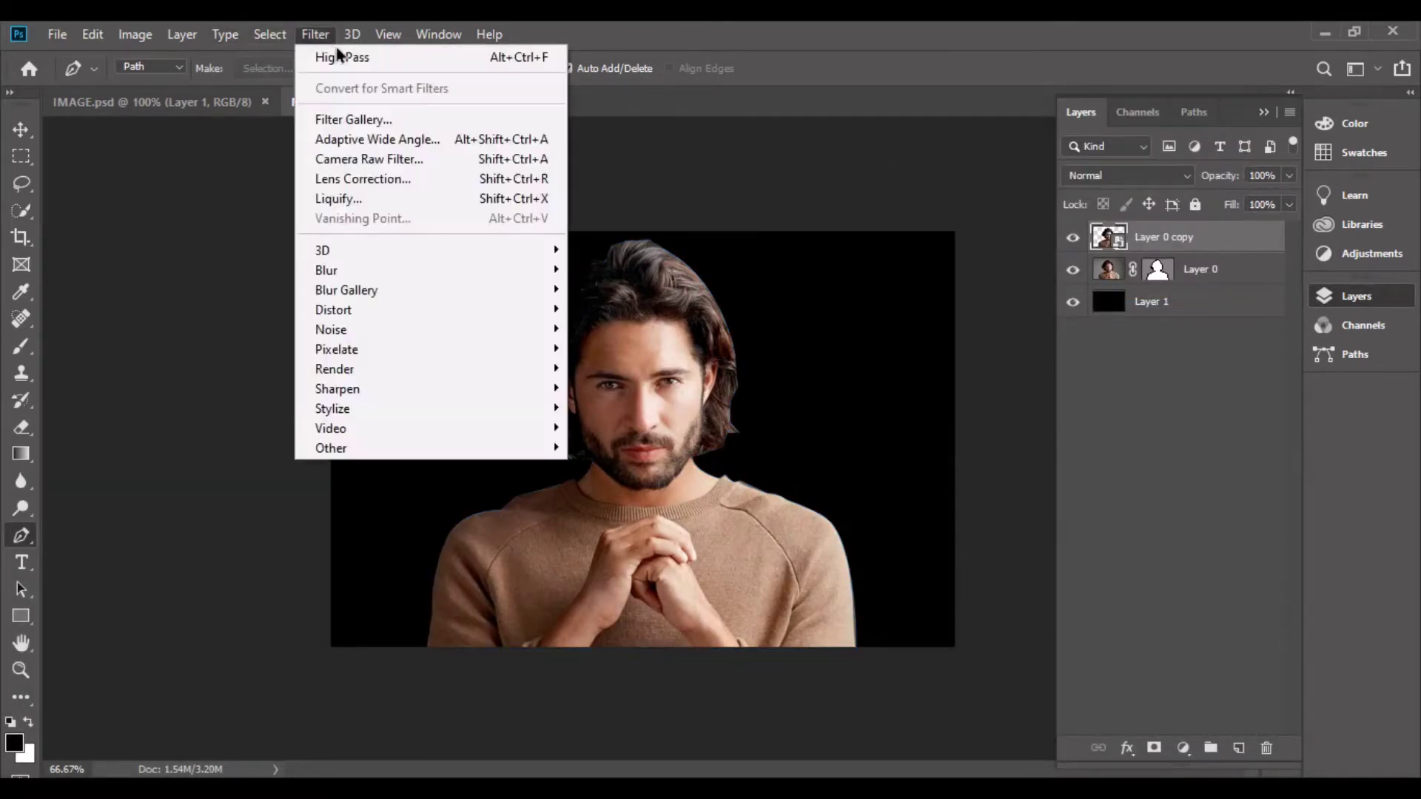
click(539, 126)
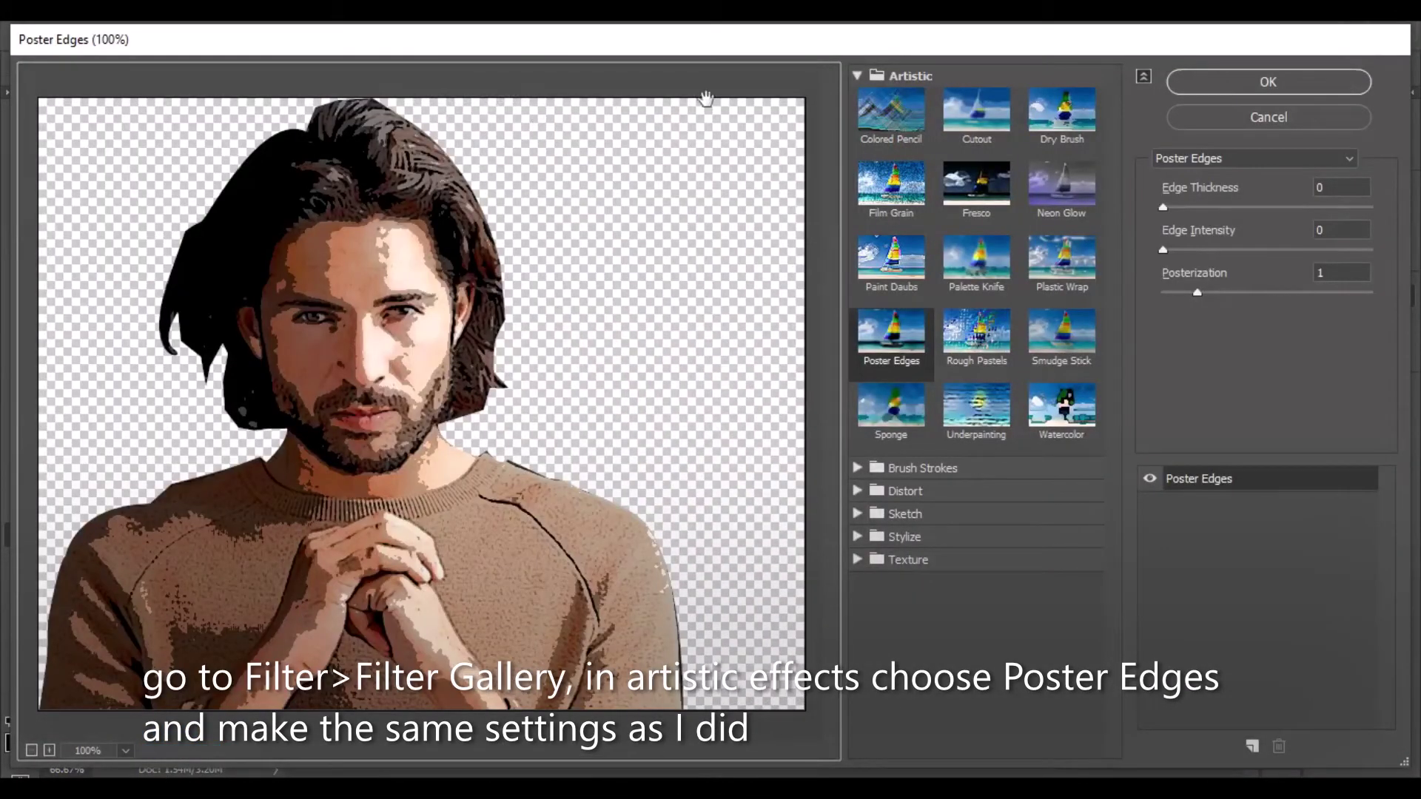
click(860, 80)
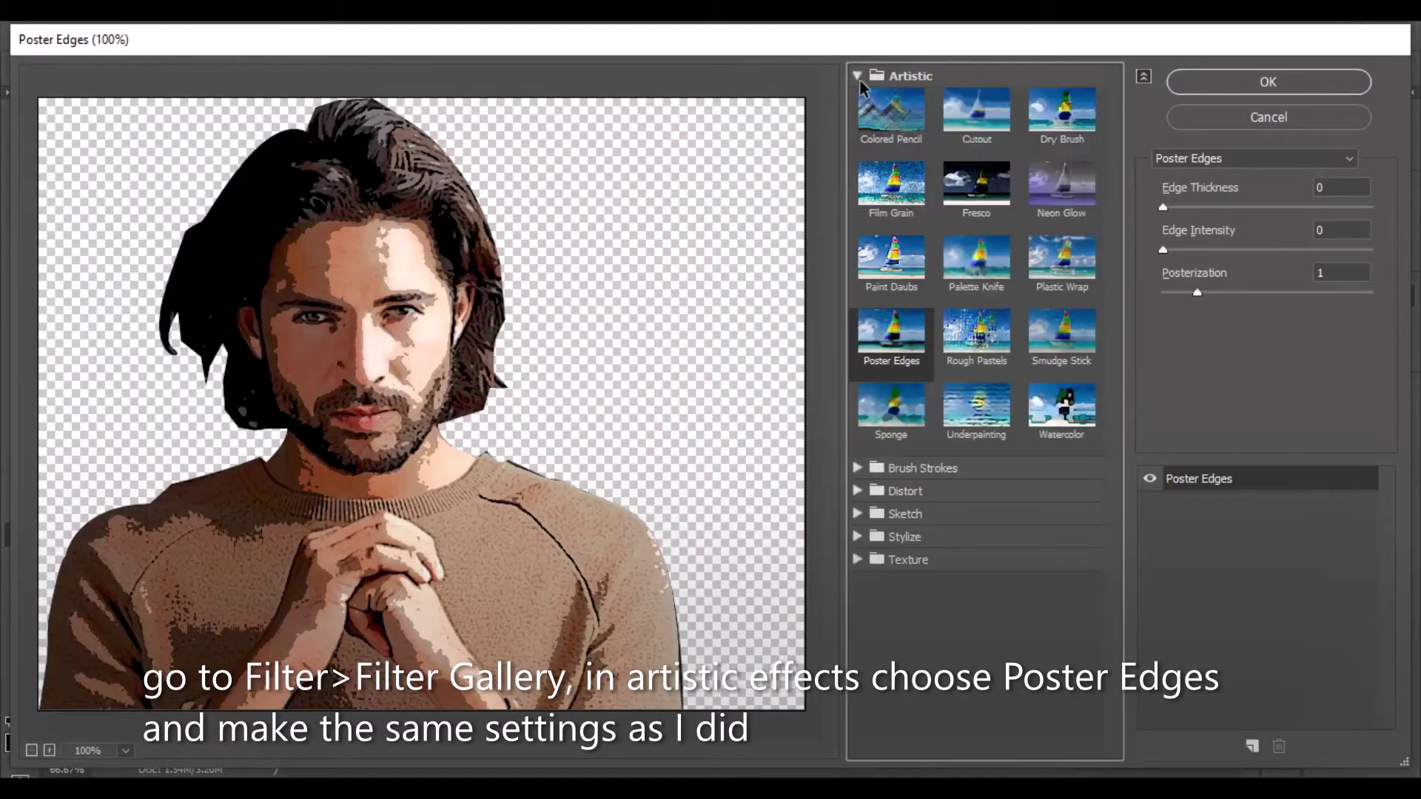
click(860, 80)
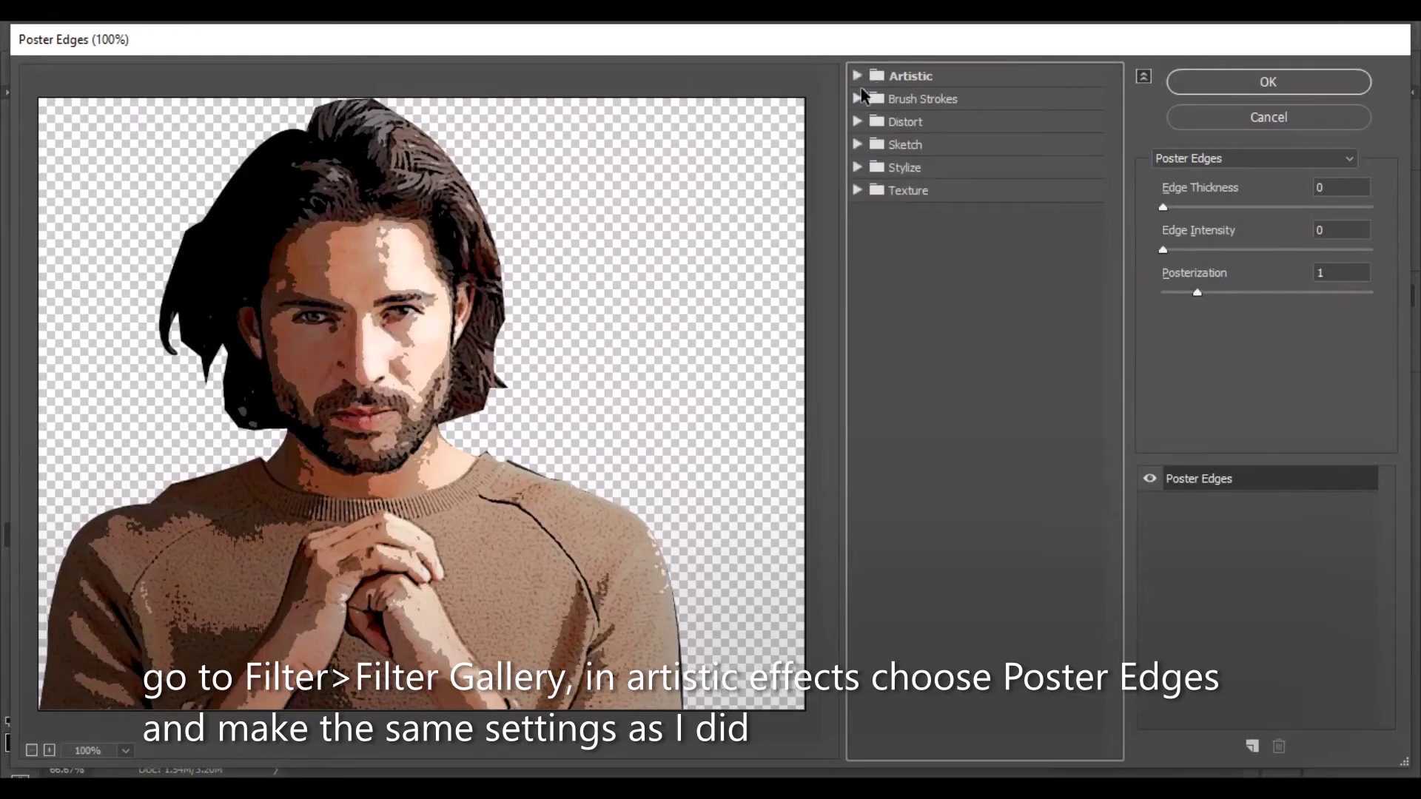
click(859, 77)
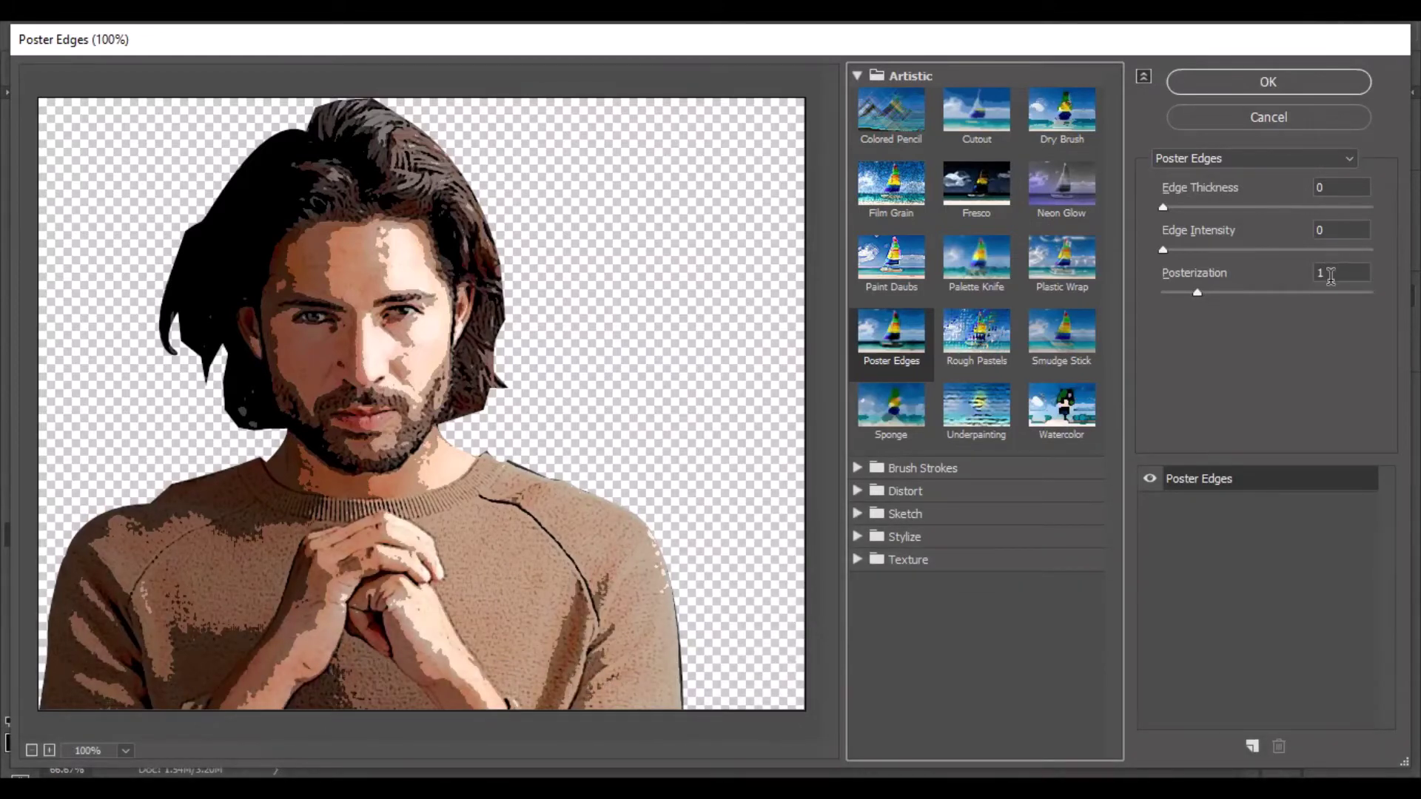
click(1304, 78)
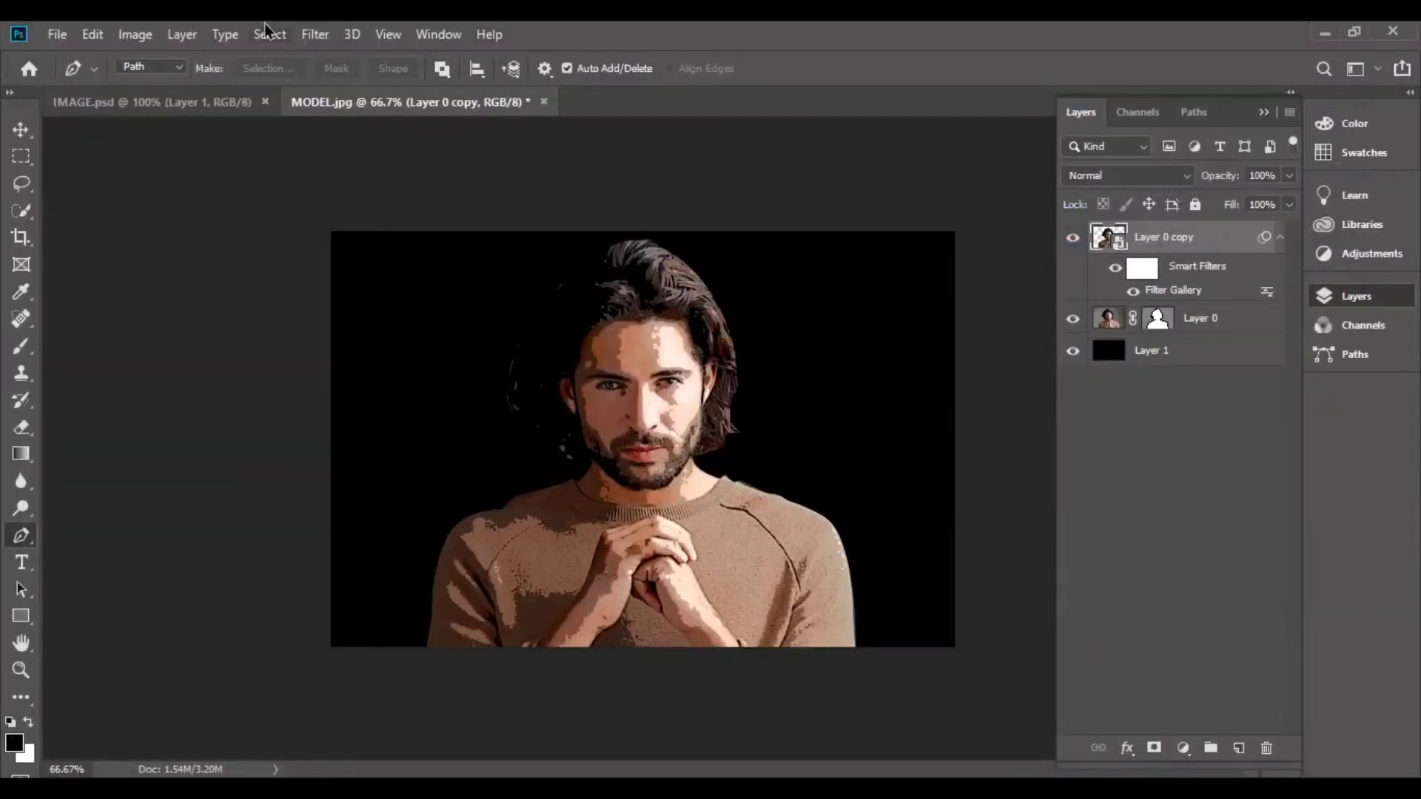
Apply Oil Paint with Stylization 4.0, Cleanliness 3.0, Scale 0.1, Bristle Detail 0, Angle -60
key(v)
click(315, 35)
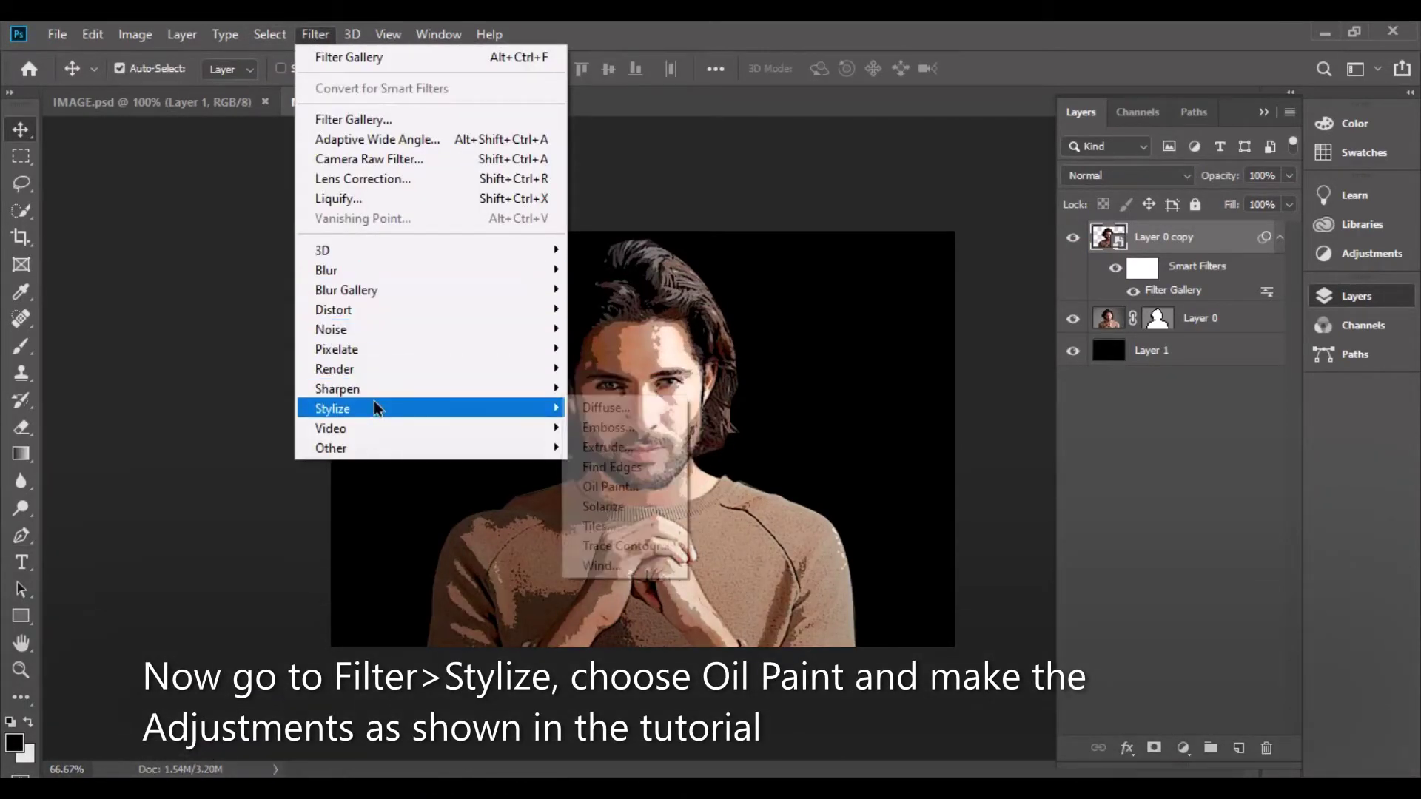
mouse_move(427, 409)
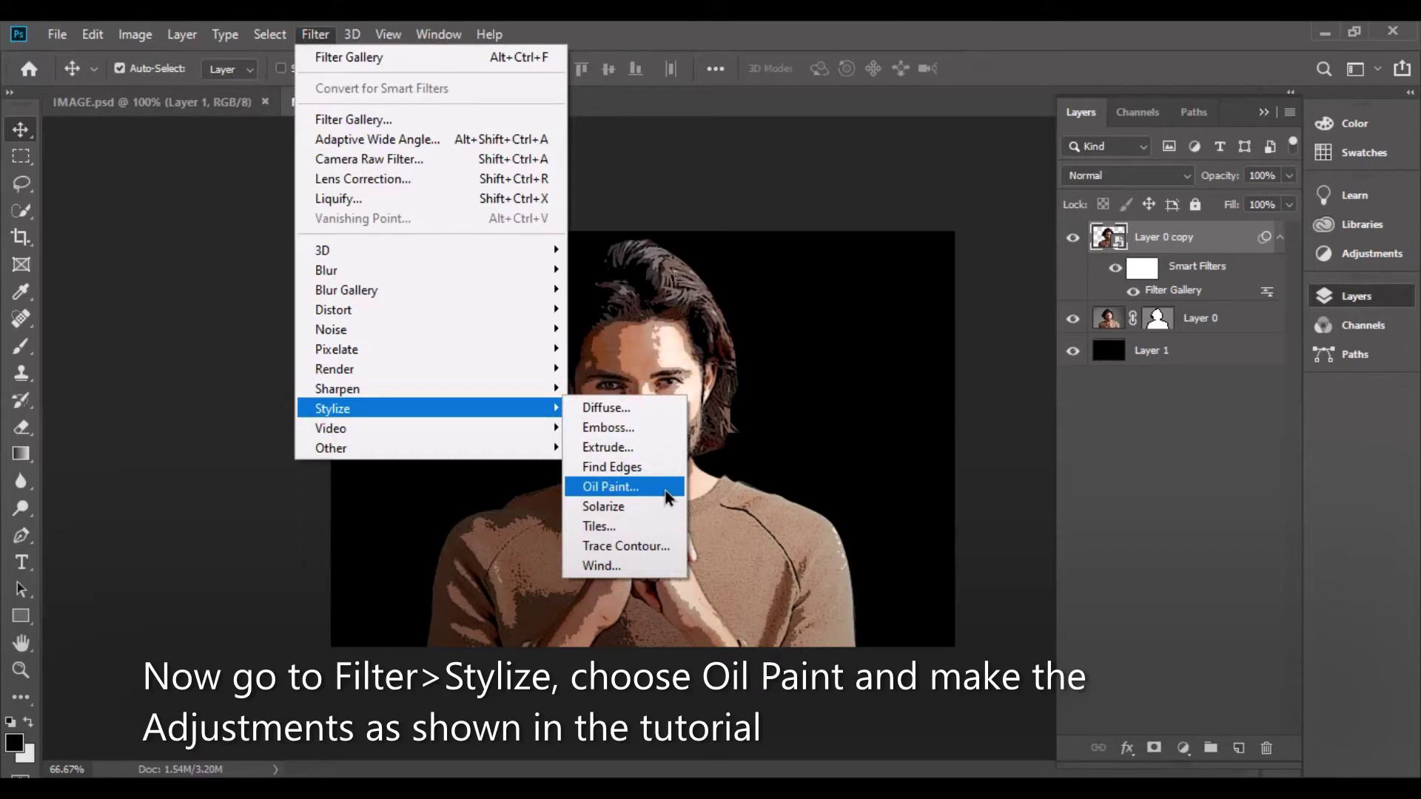
click(668, 489)
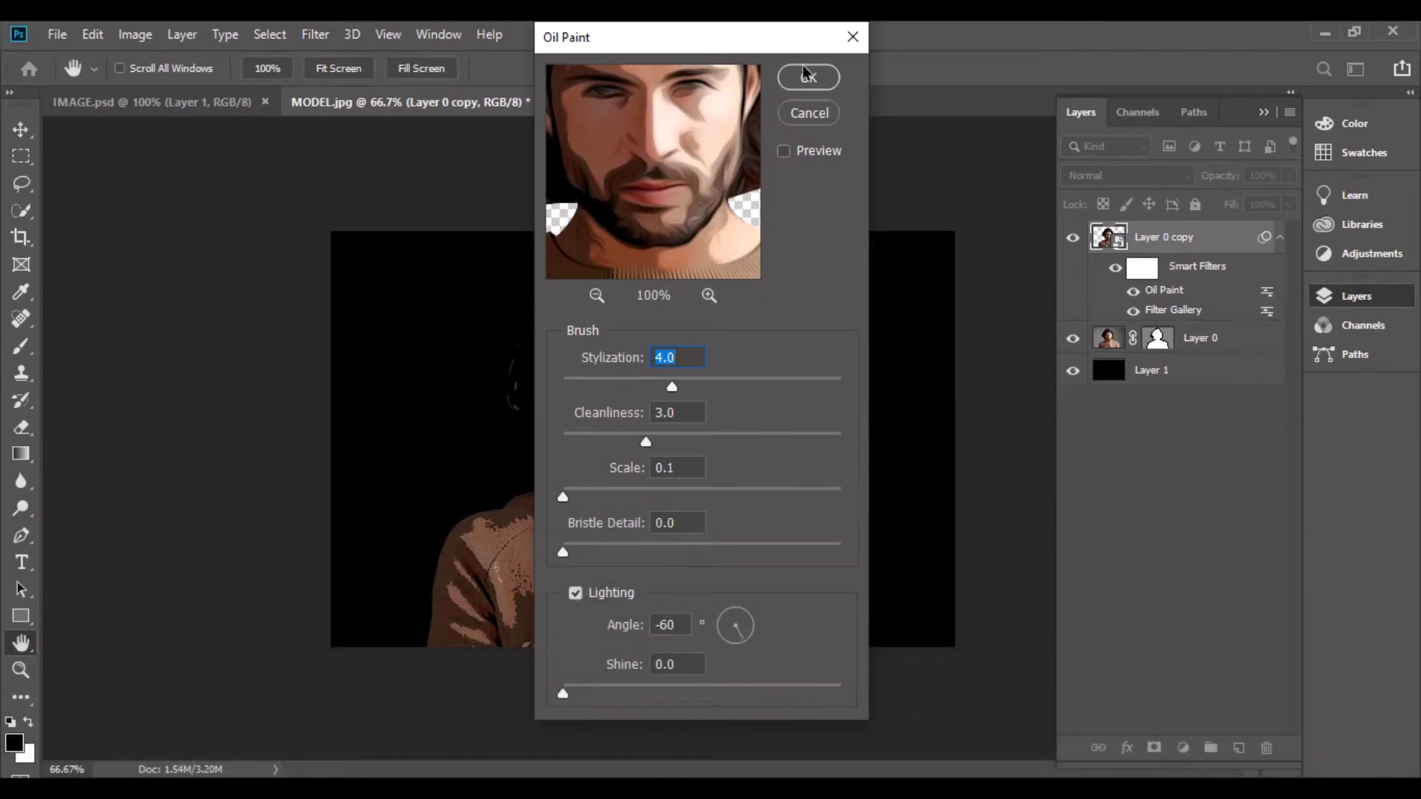
click(597, 295)
drag(649, 231, 635, 205)
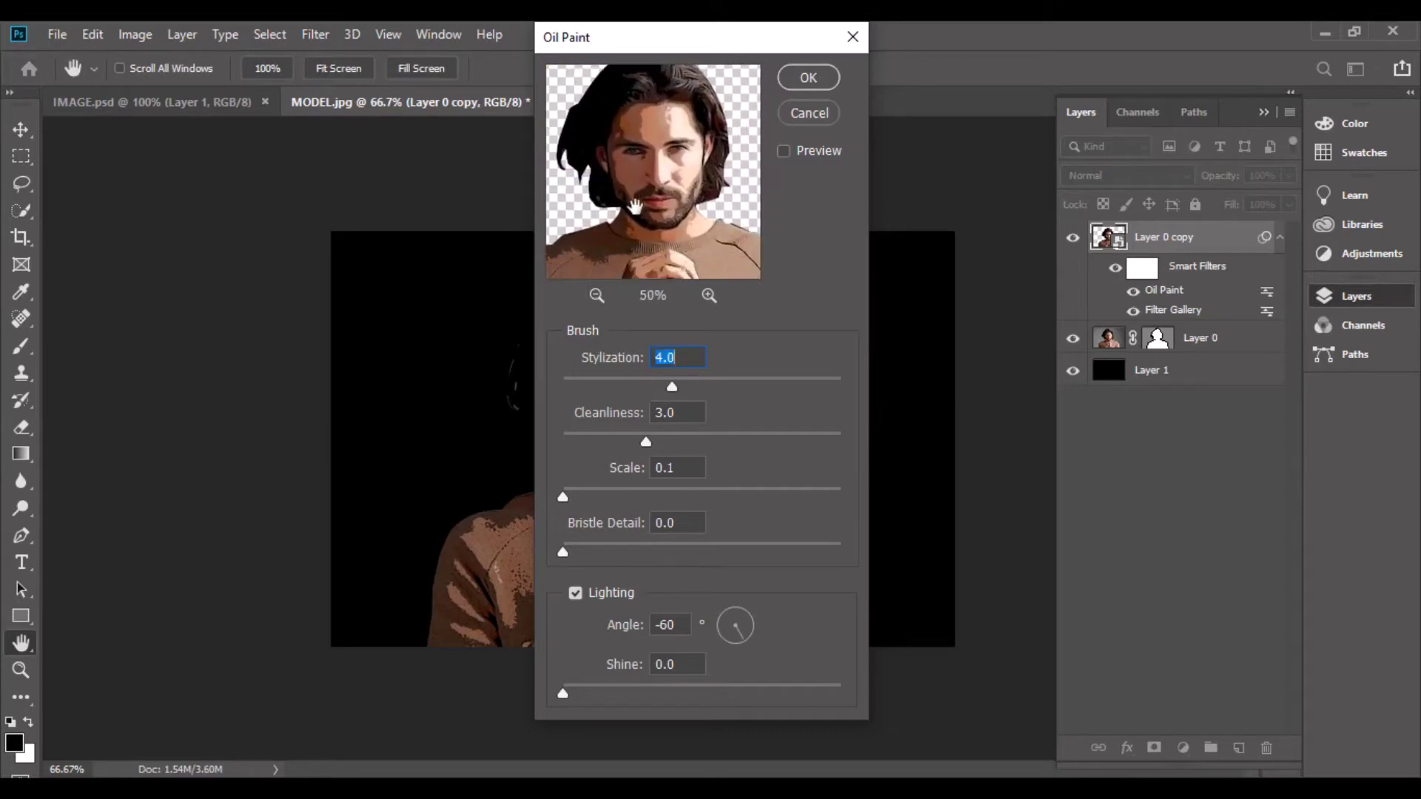
click(813, 83)
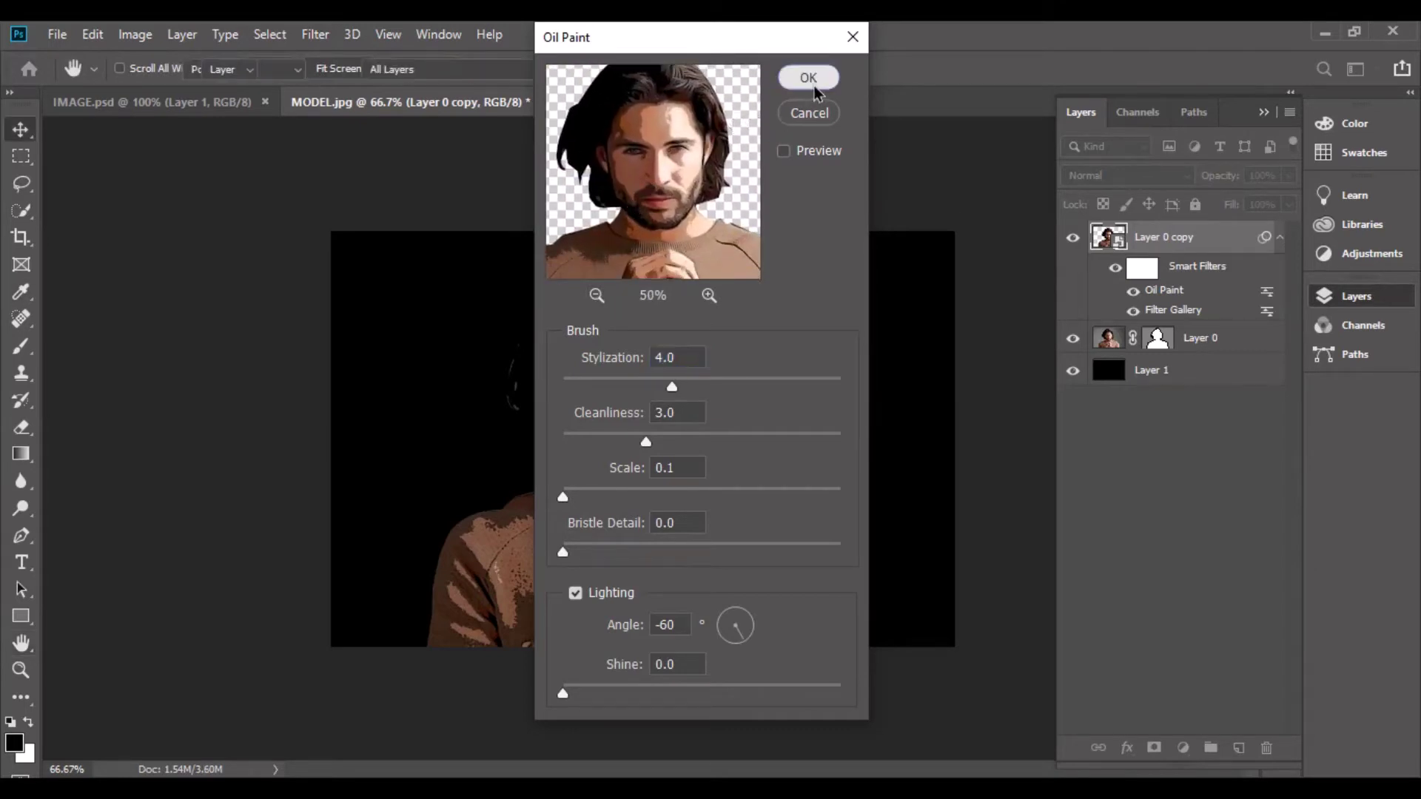
click(316, 37)
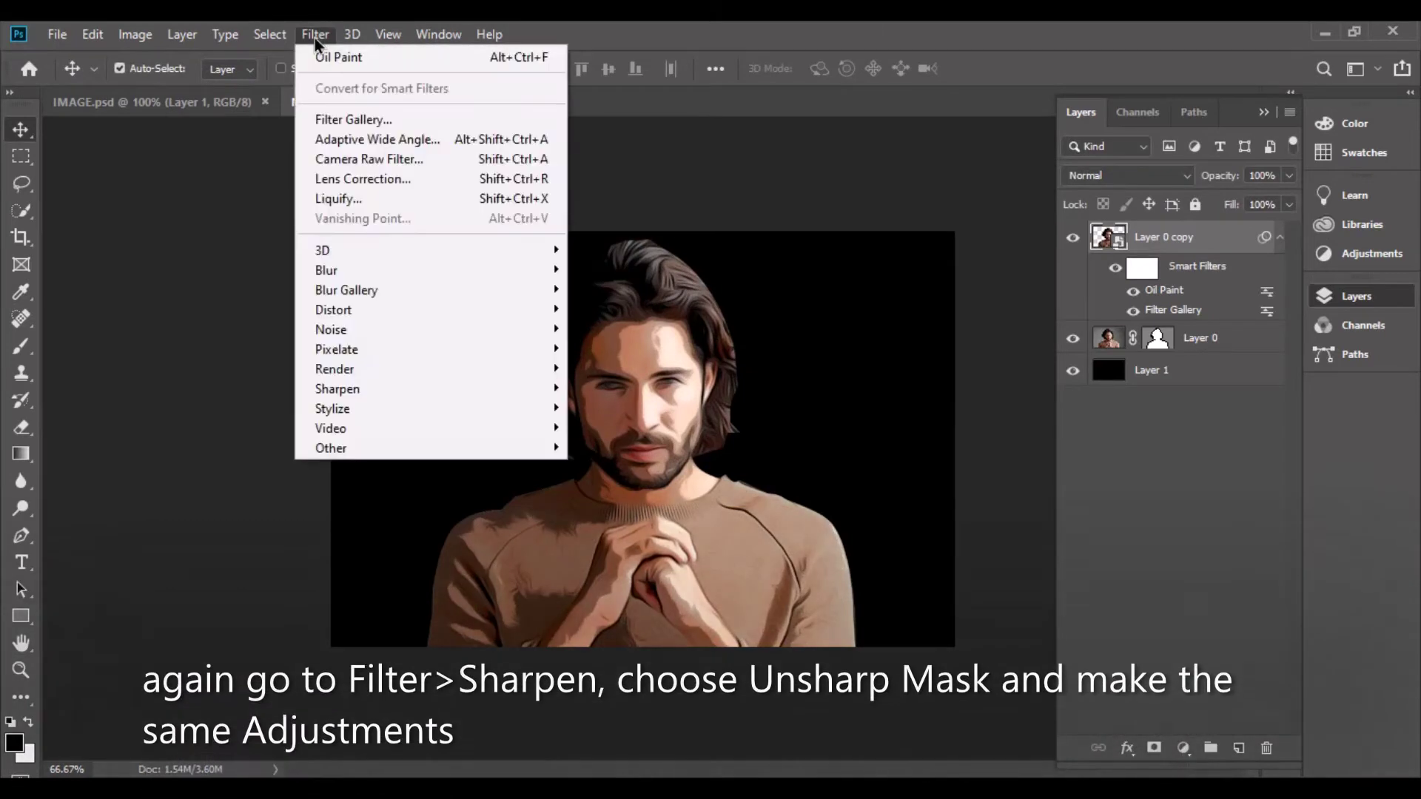
mouse_move(338, 389)
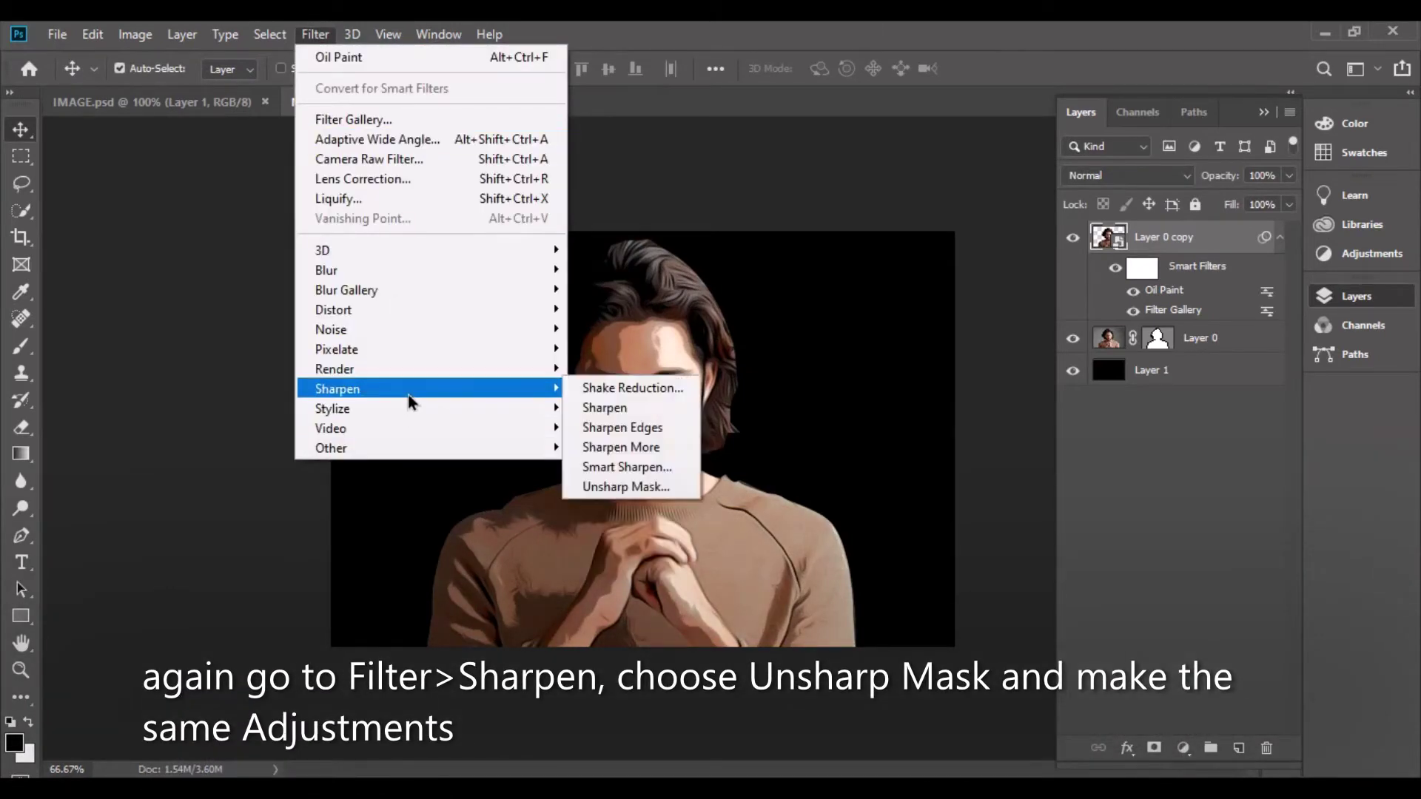
Add Unsharp Mask at Amount 60%, Radius 1.0 pixels, Threshold 5 levels
click(626, 487)
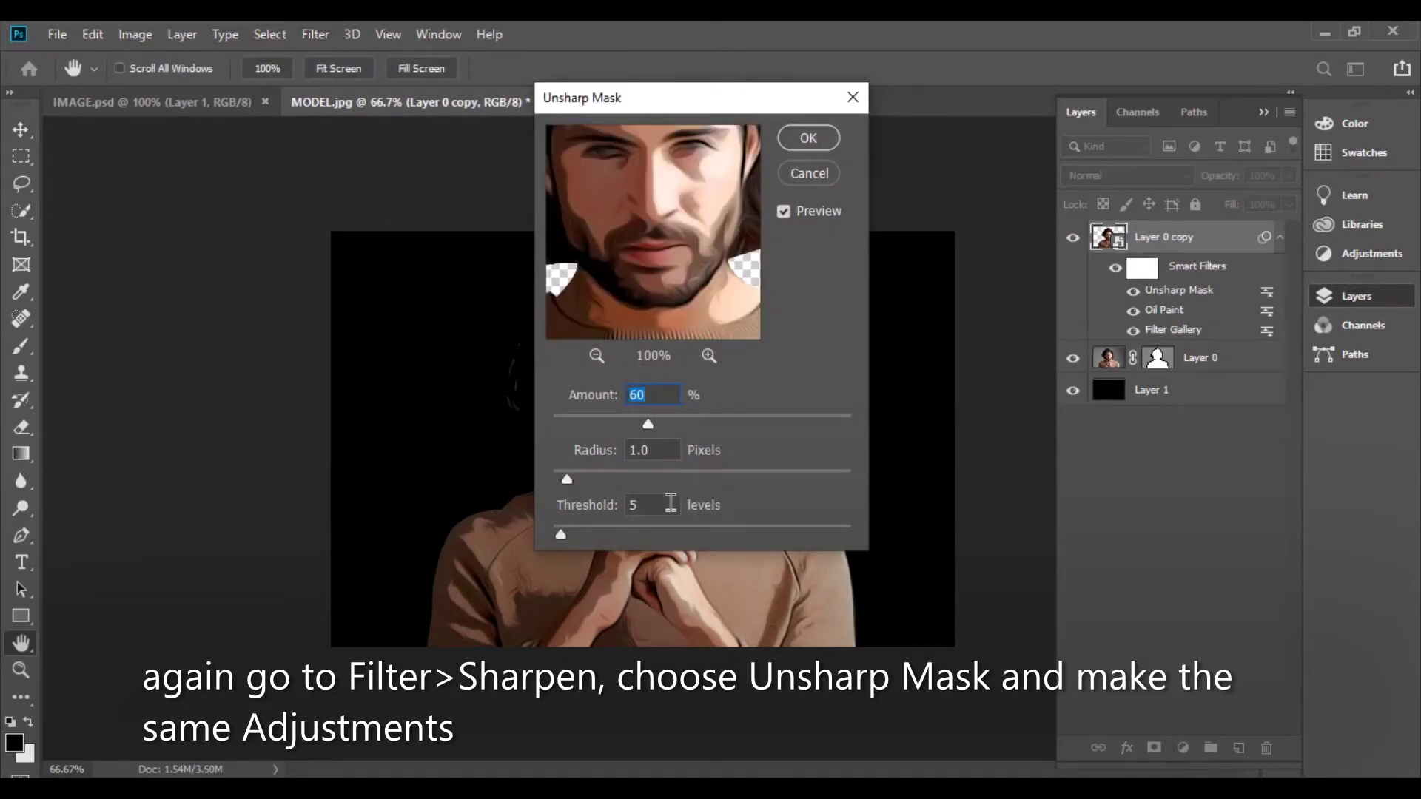
click(808, 137)
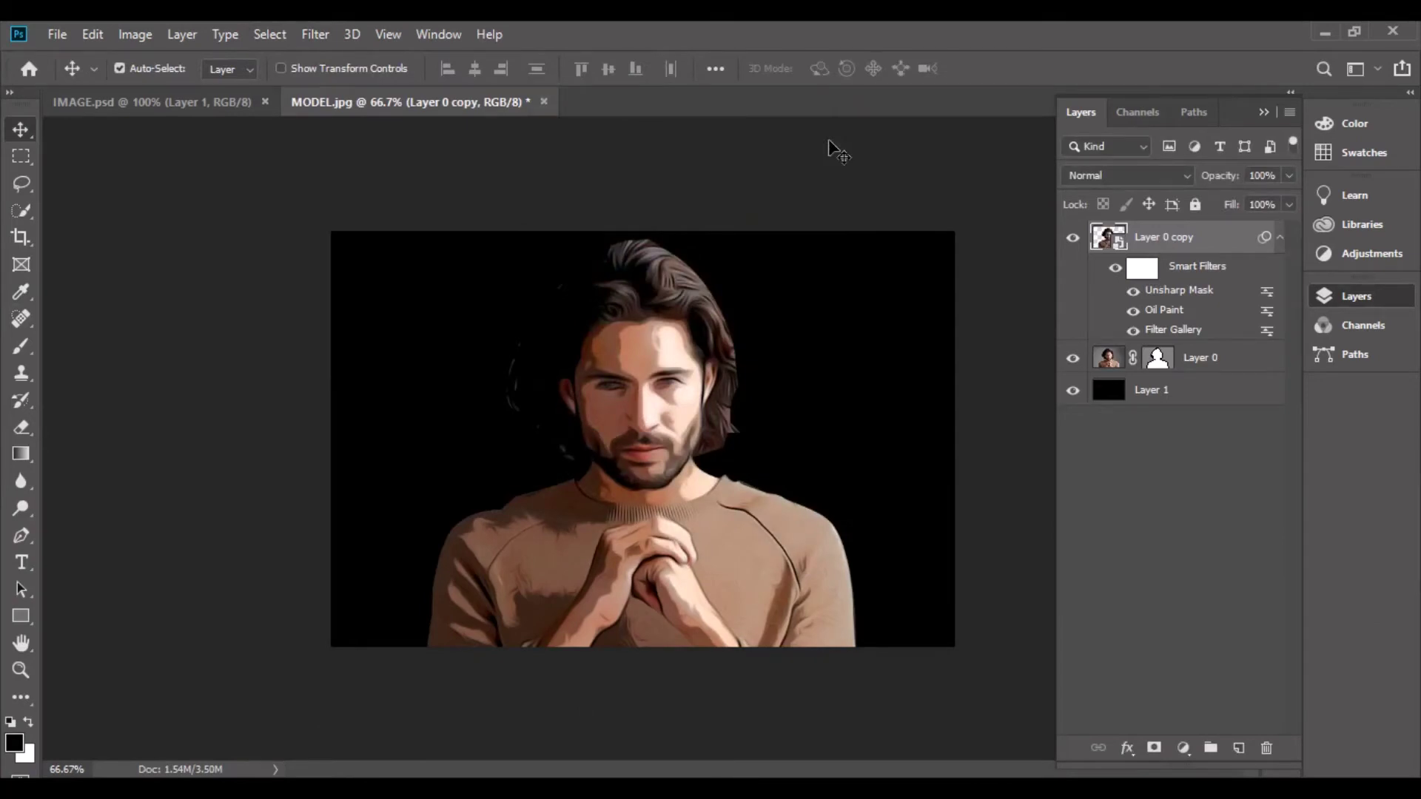
Duplicate the filtered layer as Layer 0 copy 2, set to Overlay at 34% opacity
key(ctrl+j)
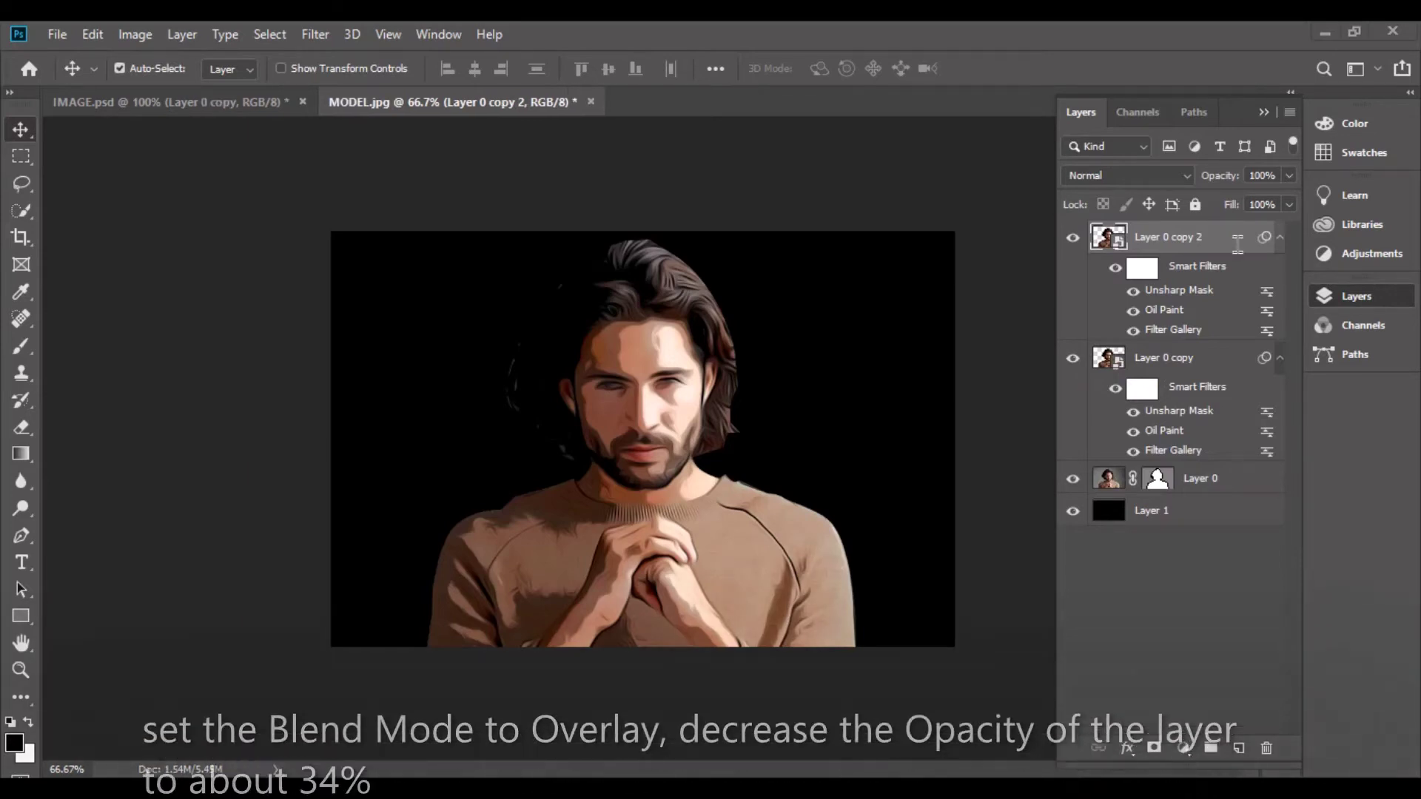
click(1167, 181)
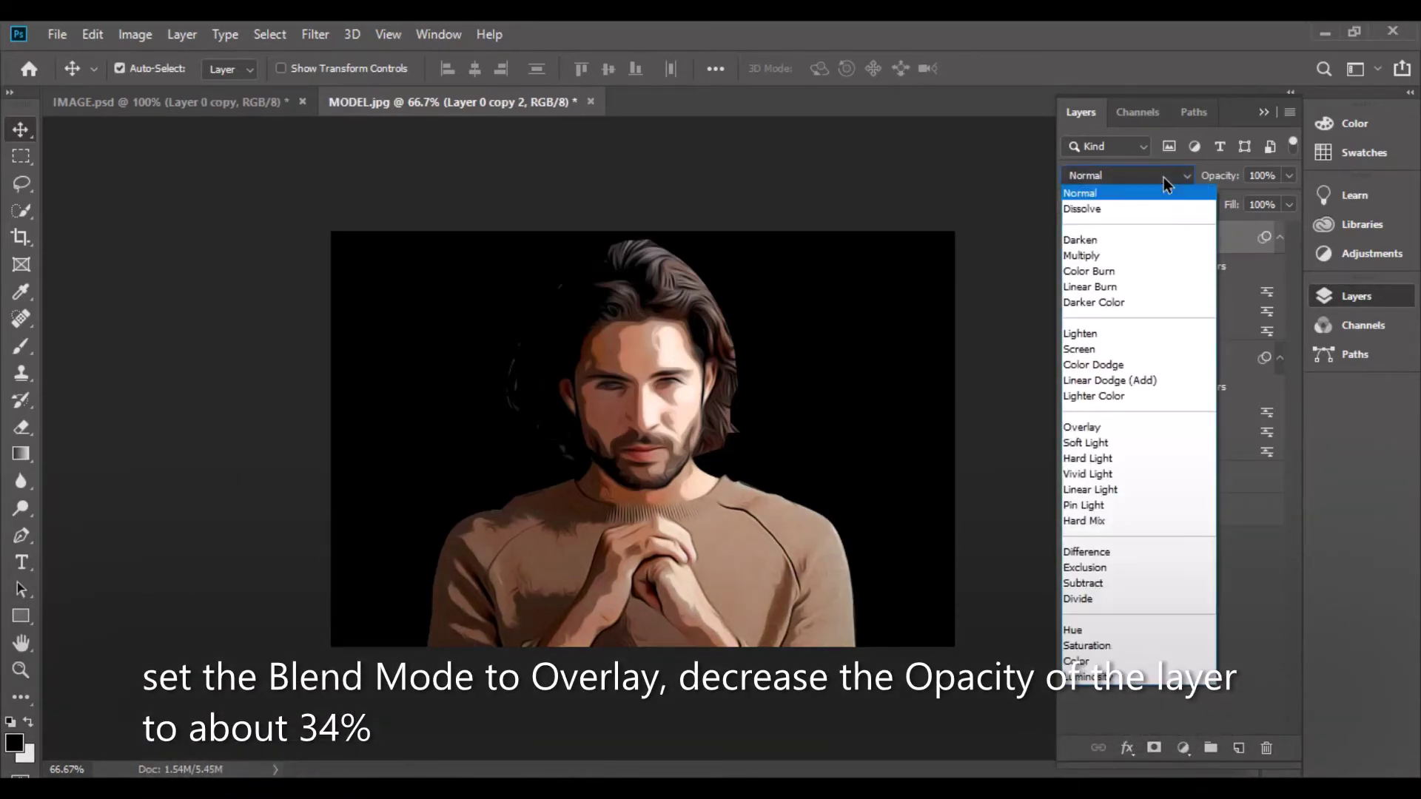
click(1124, 428)
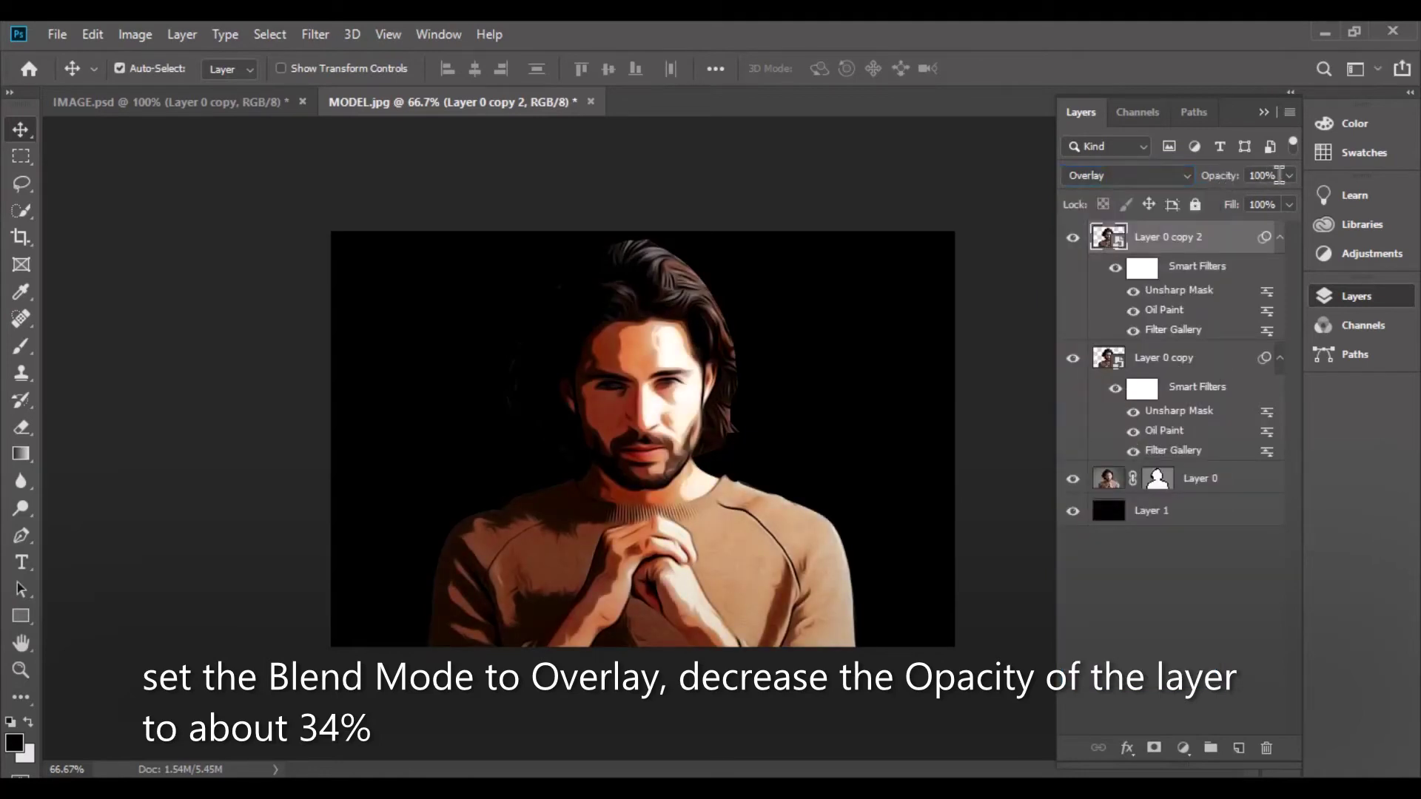
click(1278, 176)
text(34)
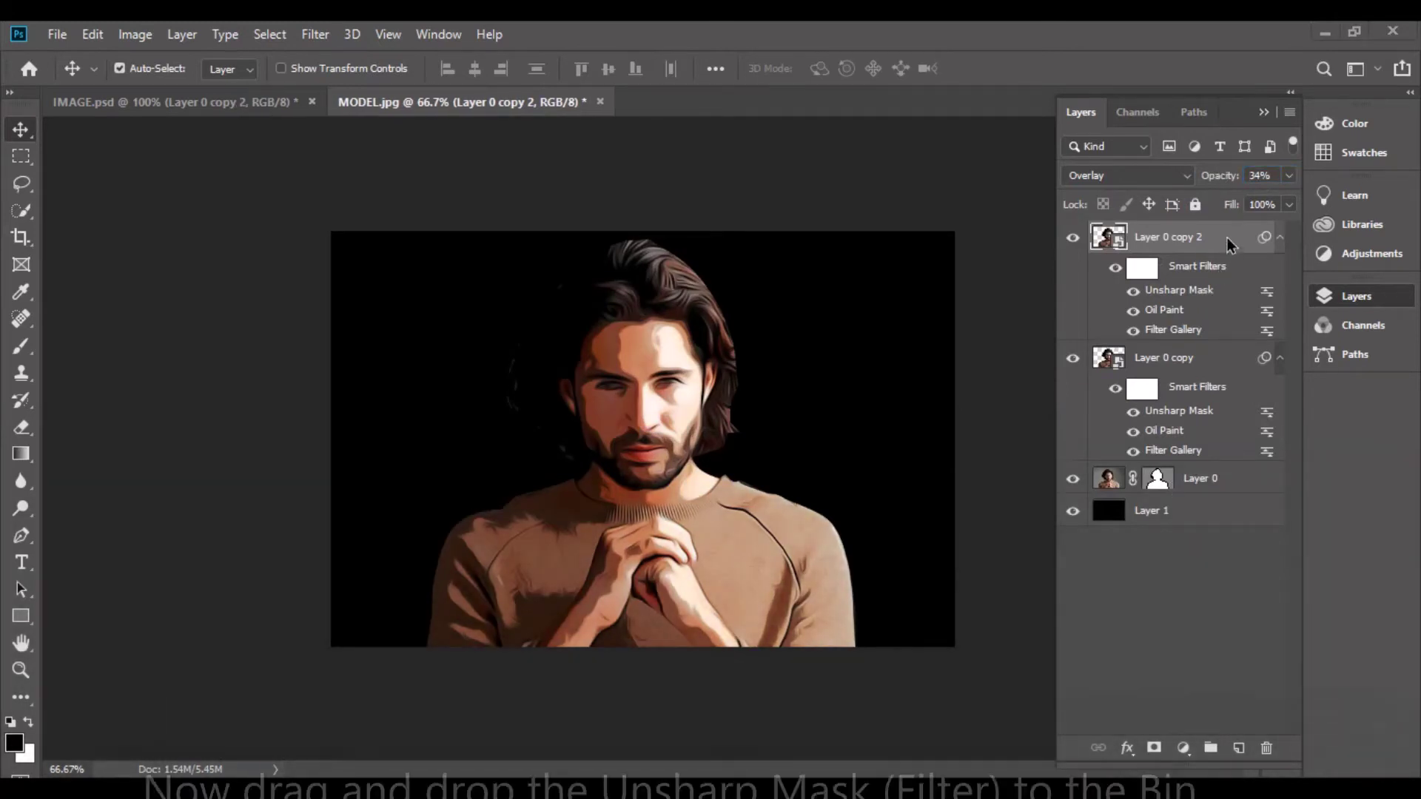
Delete Unsharp Mask from Layer 0 copy 2, then duplicate it as Layer 0 copy 3 without smart filters
drag(1211, 298, 1268, 739)
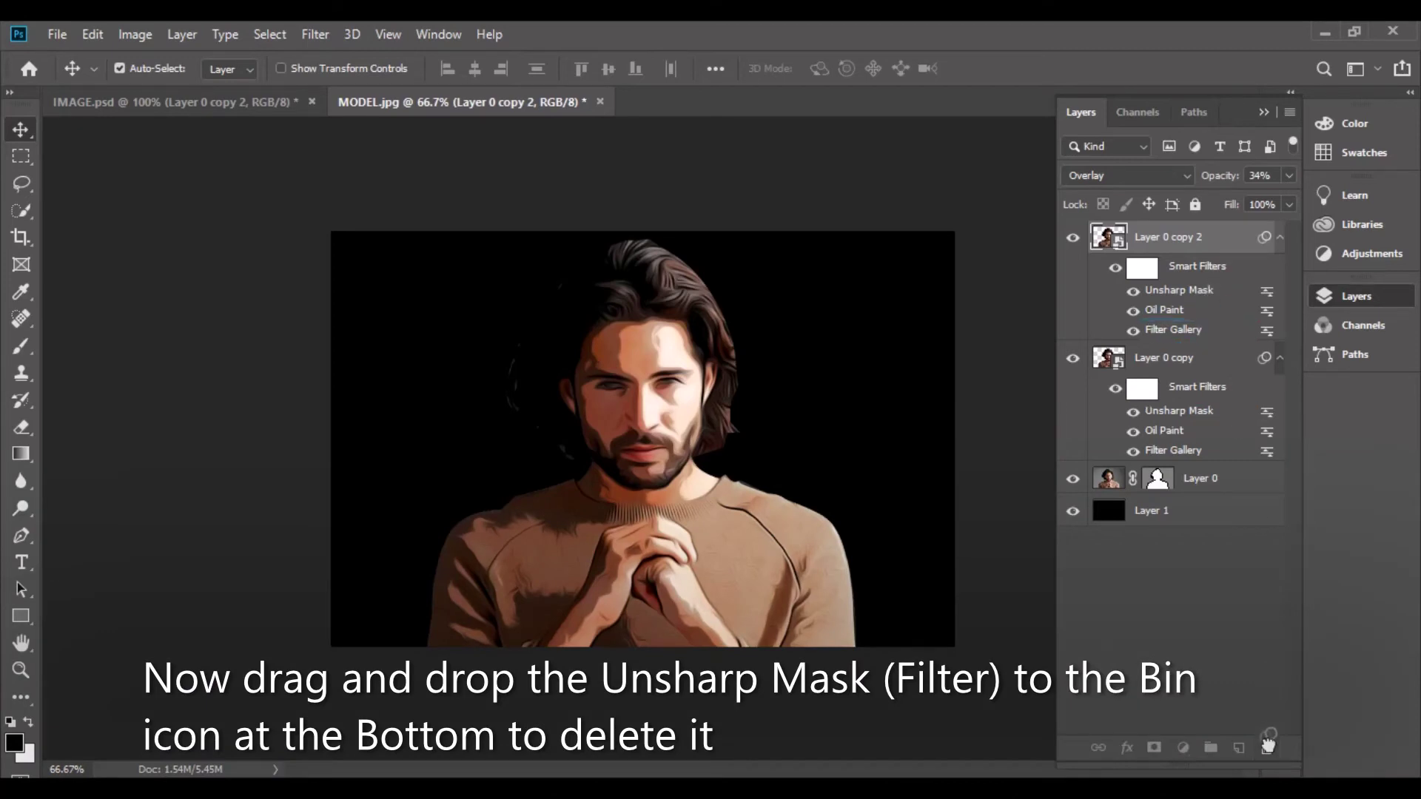
drag(1267, 740, 1267, 742)
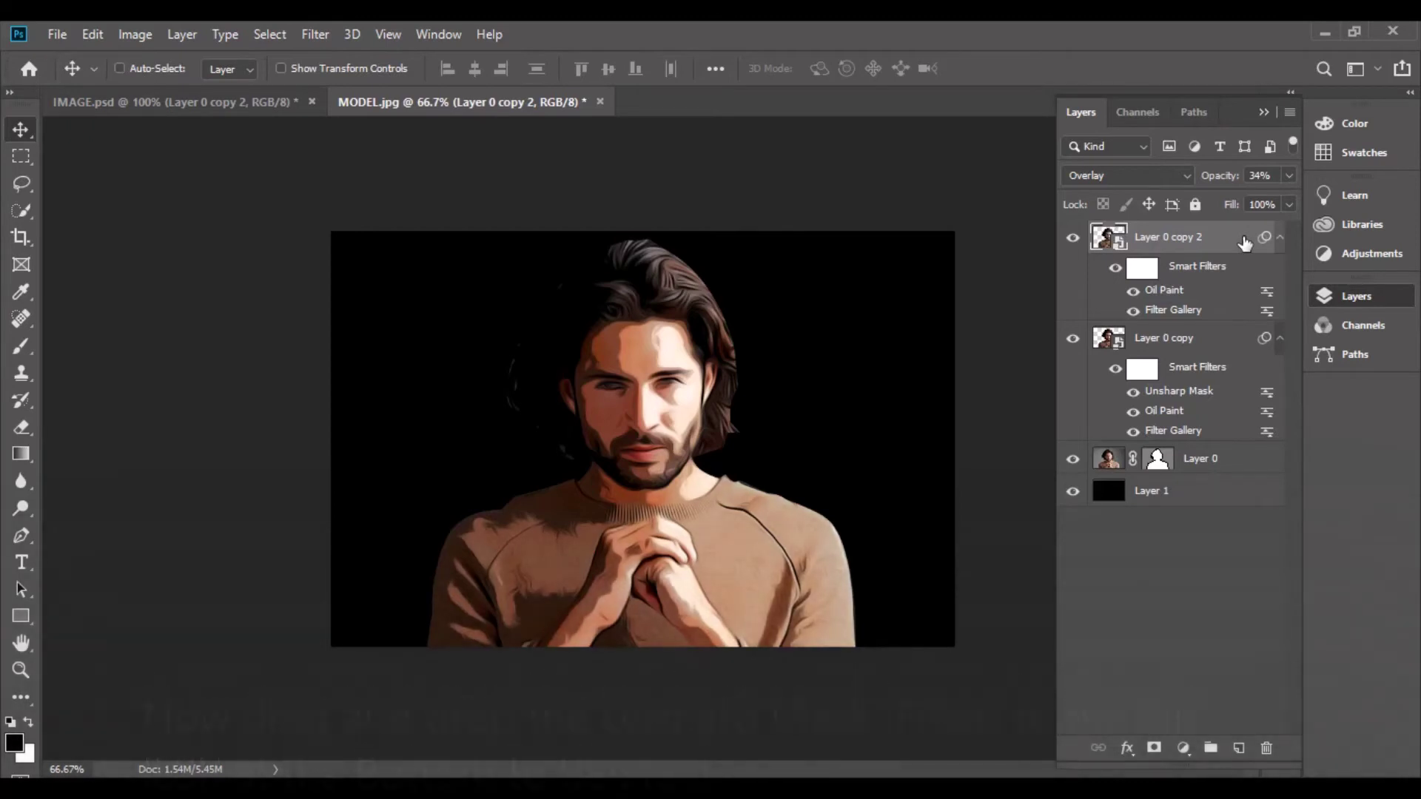
key(ctrl+j)
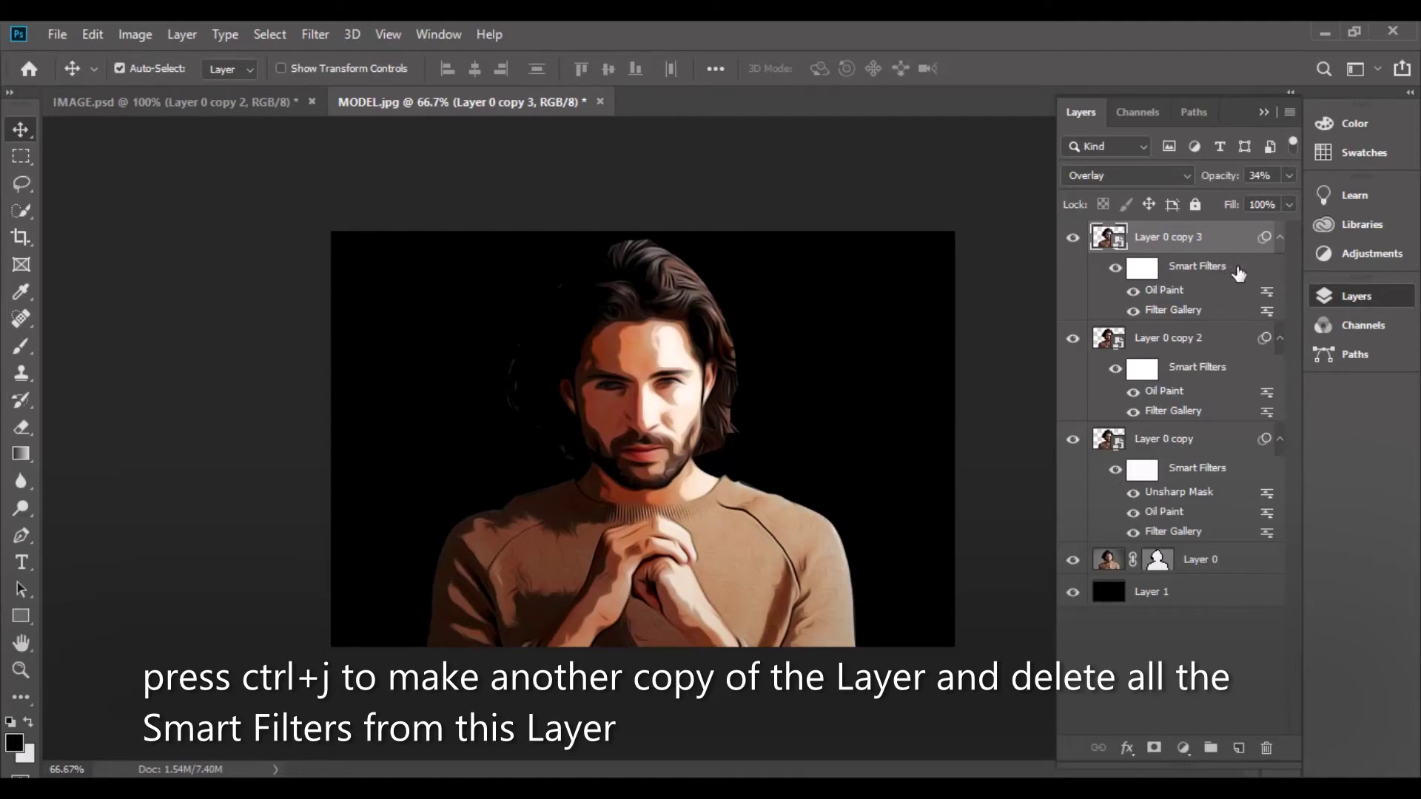
mouse_move(1238, 274)
mouse_down()
mouse_move(1253, 742)
mouse_move(1265, 750)
mouse_up()
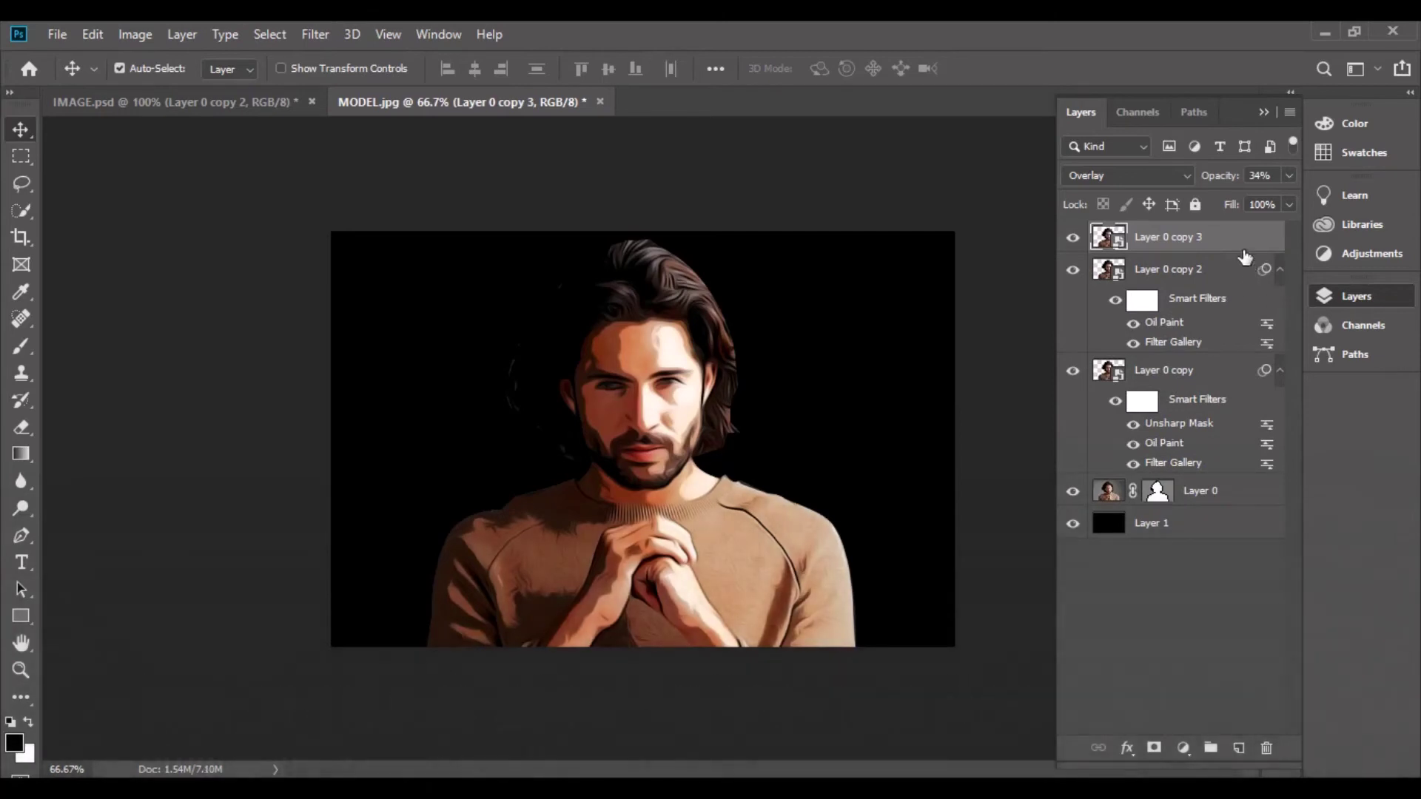
click(315, 34)
mouse_move(331, 447)
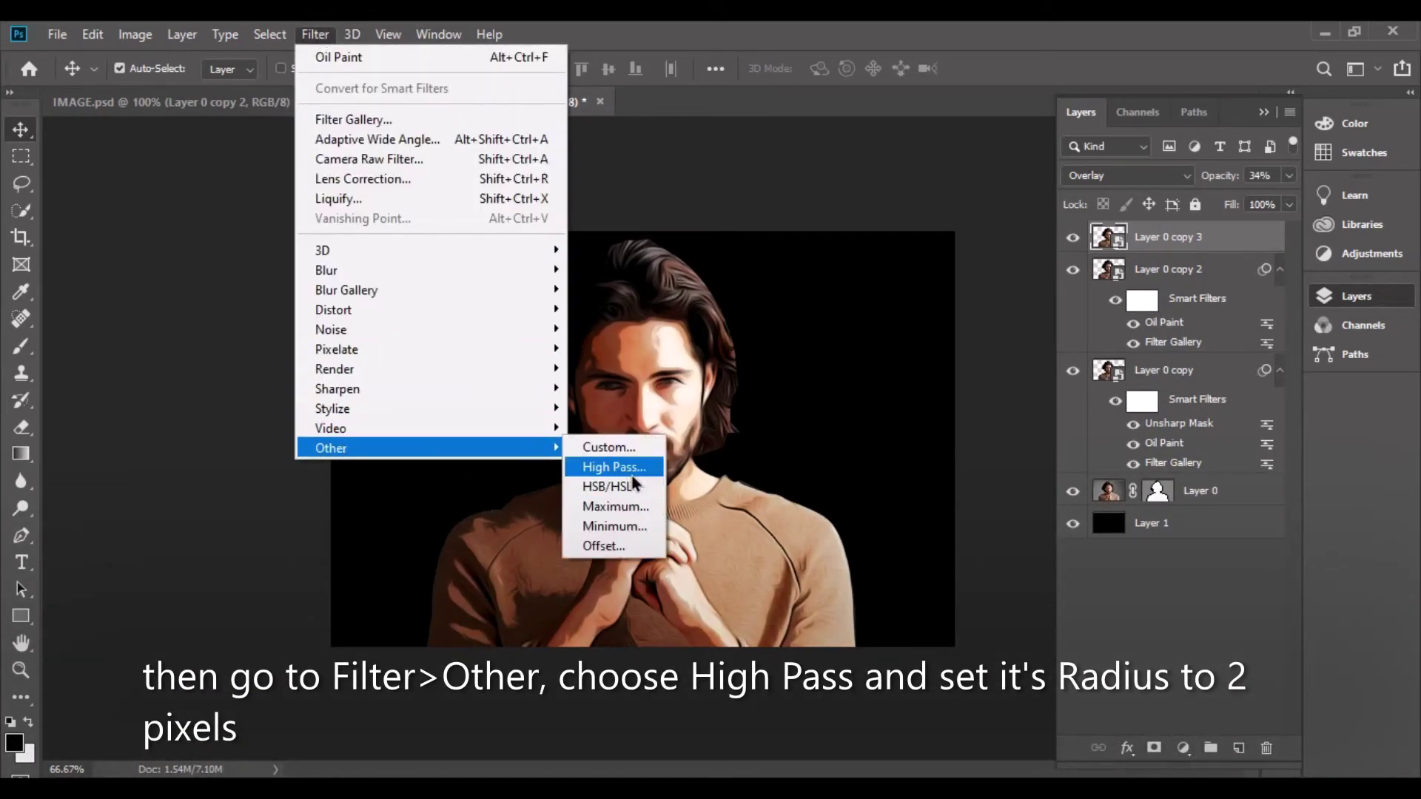
Give Layer 0 copy 3 a High Pass smart filter with a 2.0-pixel radius
click(631, 470)
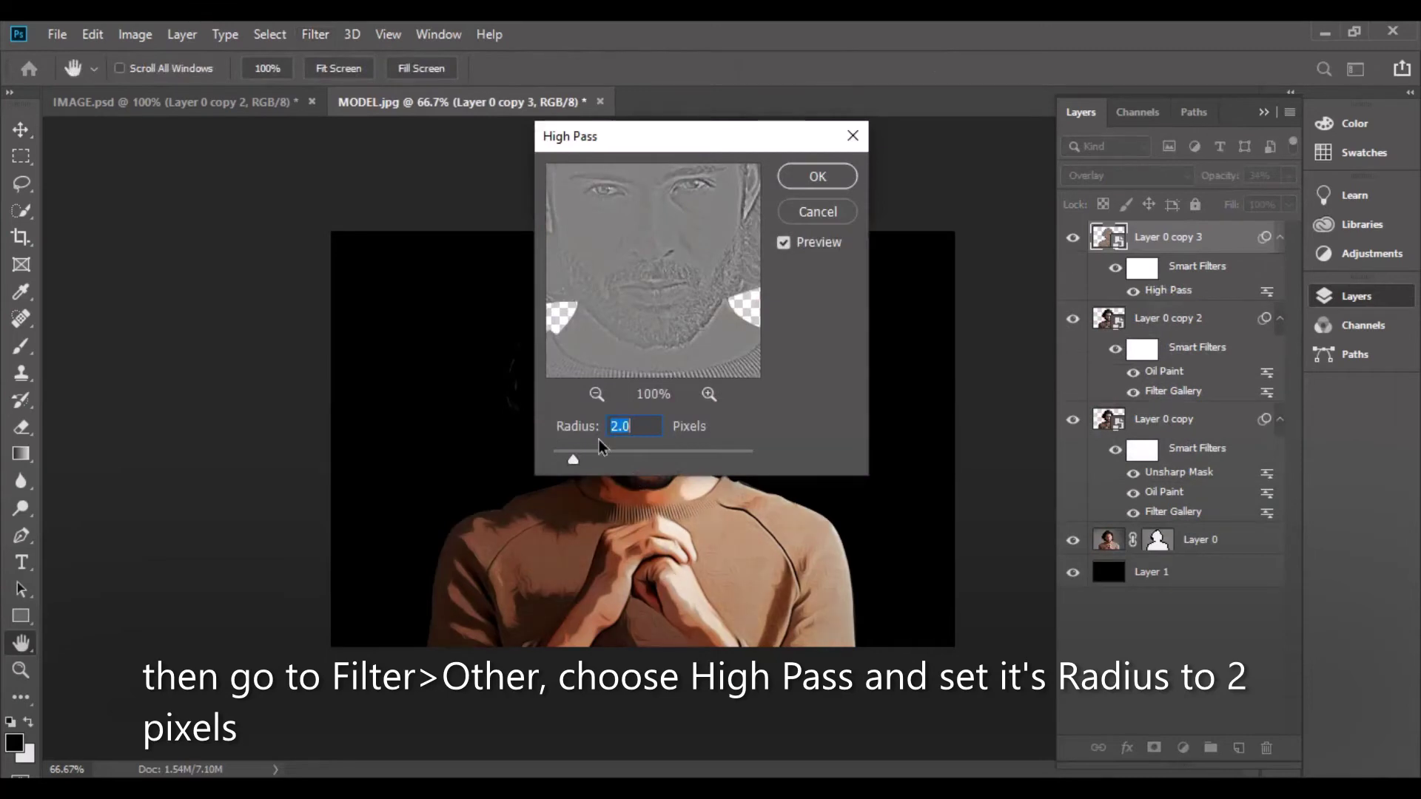
click(827, 185)
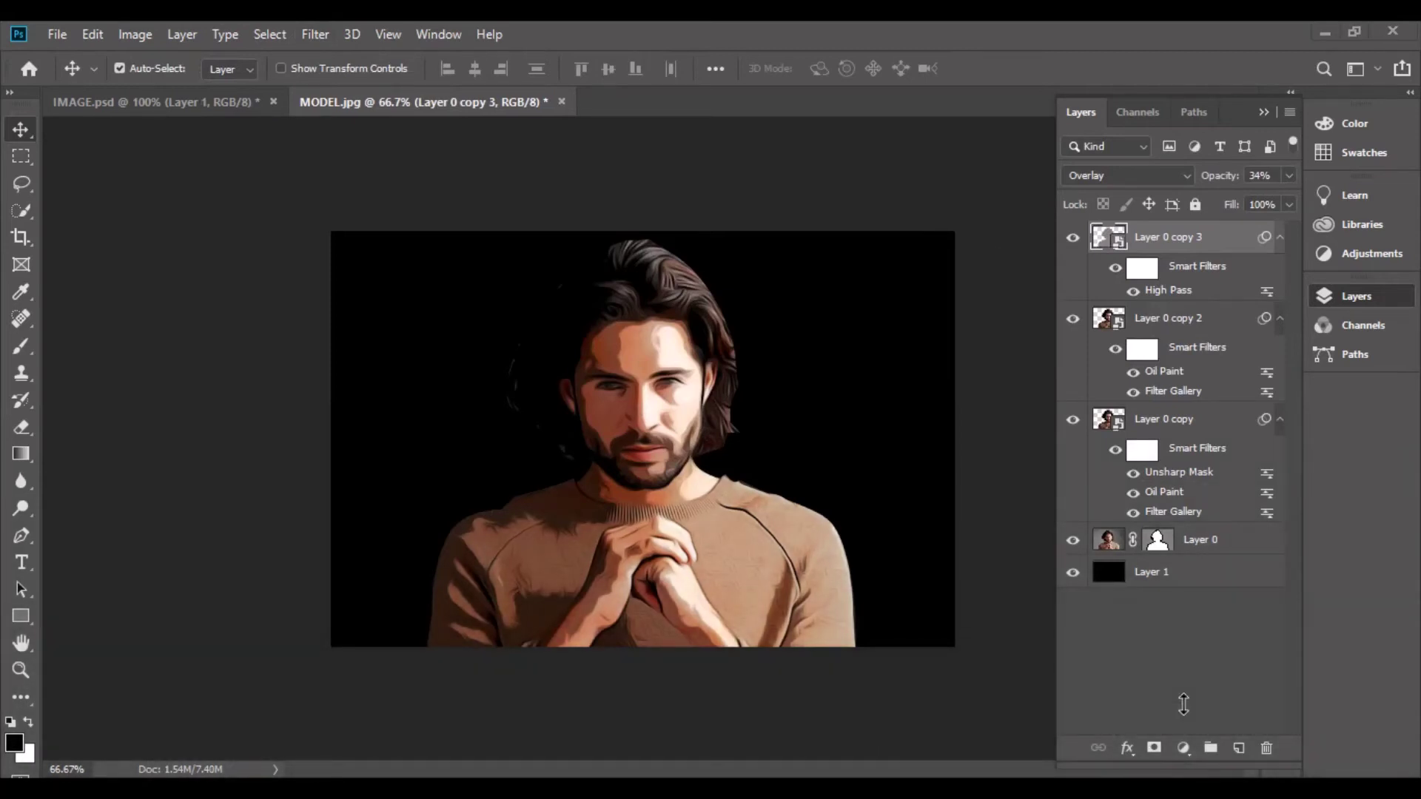
click(1184, 749)
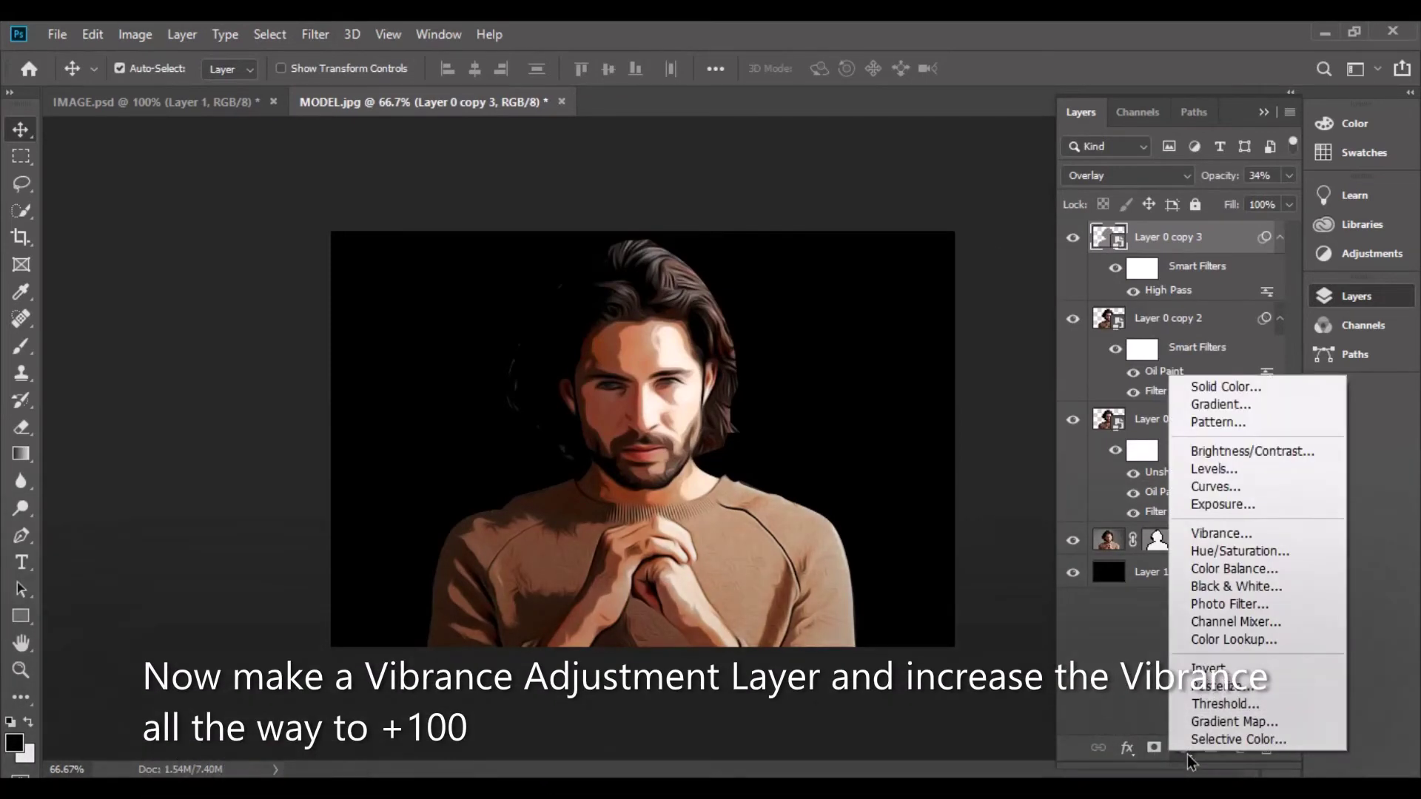
Add a Vibrance adjustment layer with Vibrance set to +100
click(1320, 533)
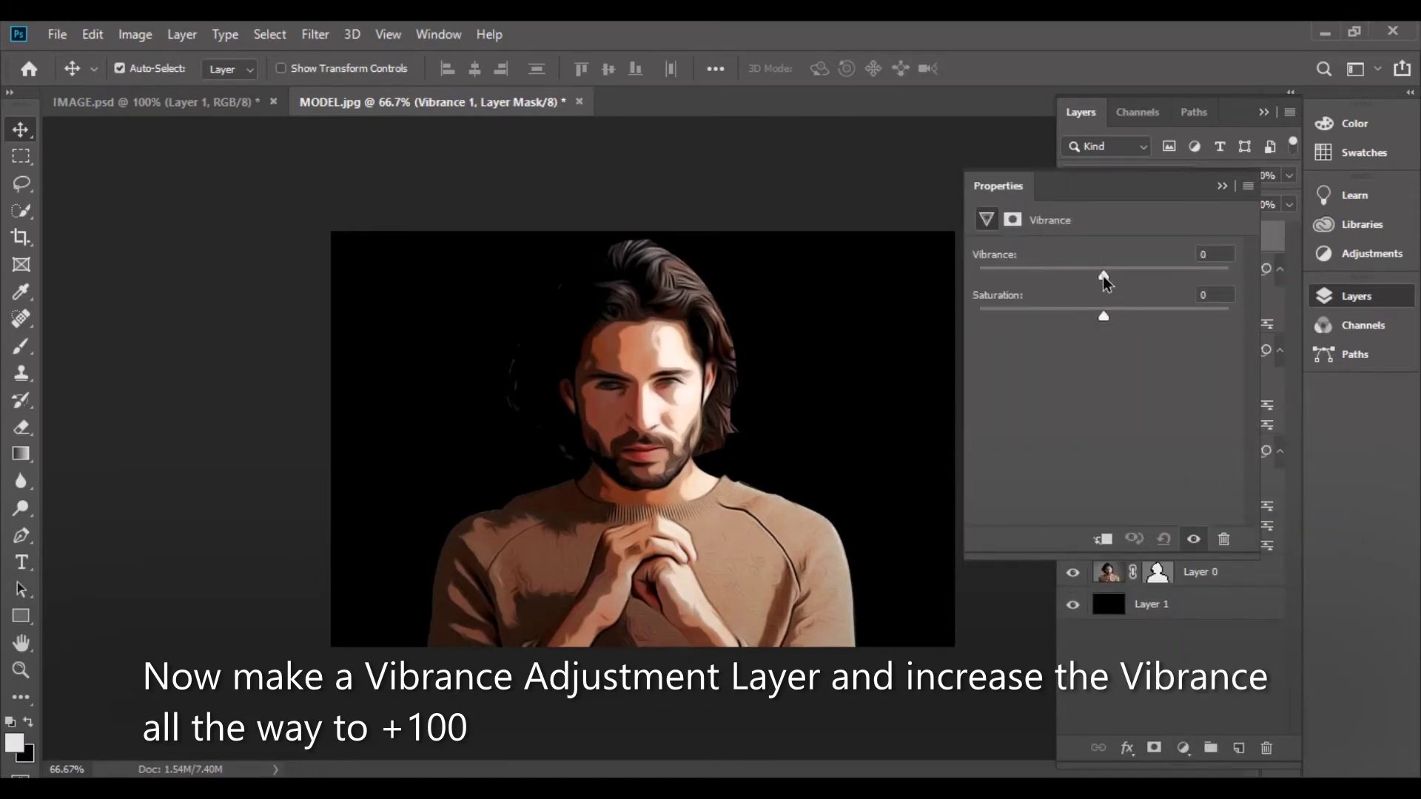
drag(1103, 281, 1274, 284)
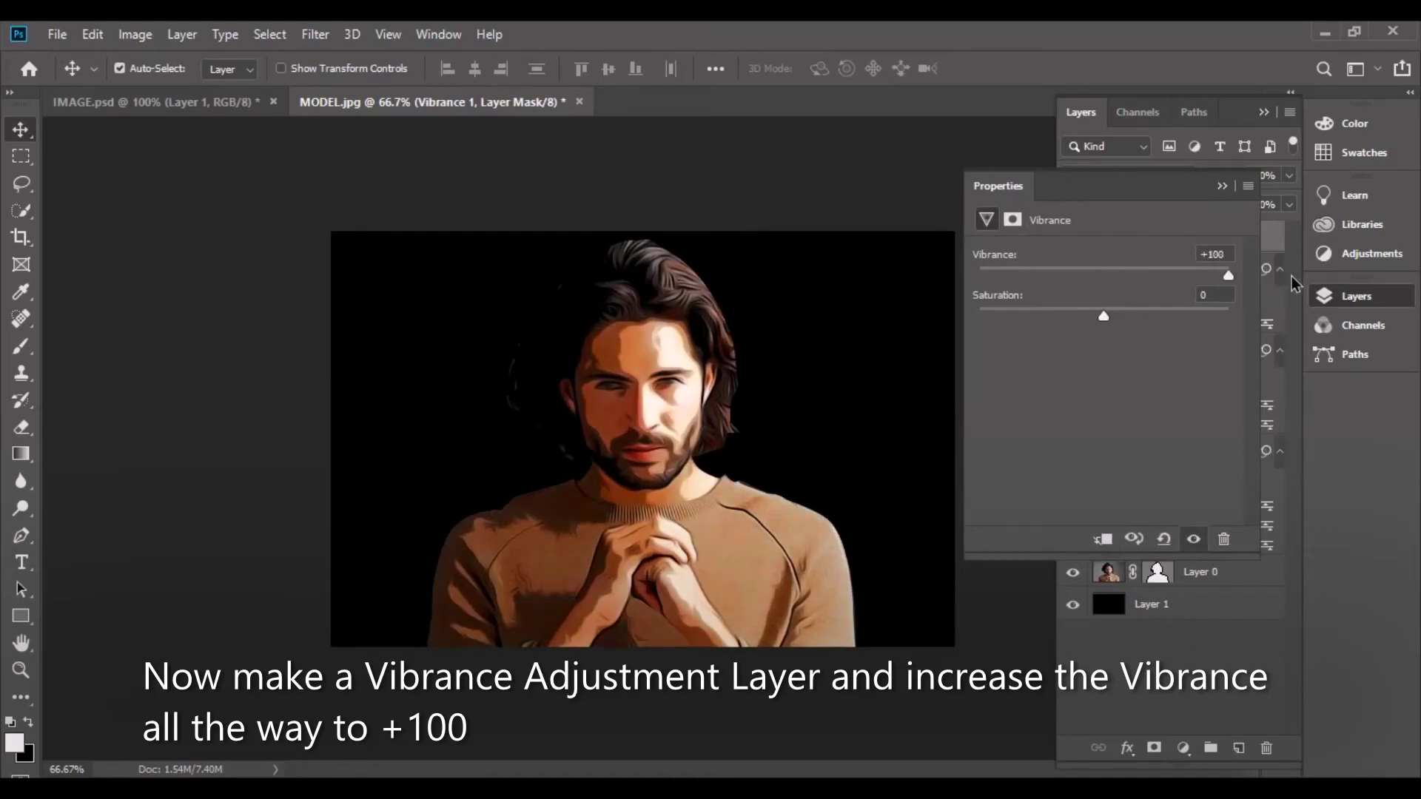
click(1223, 187)
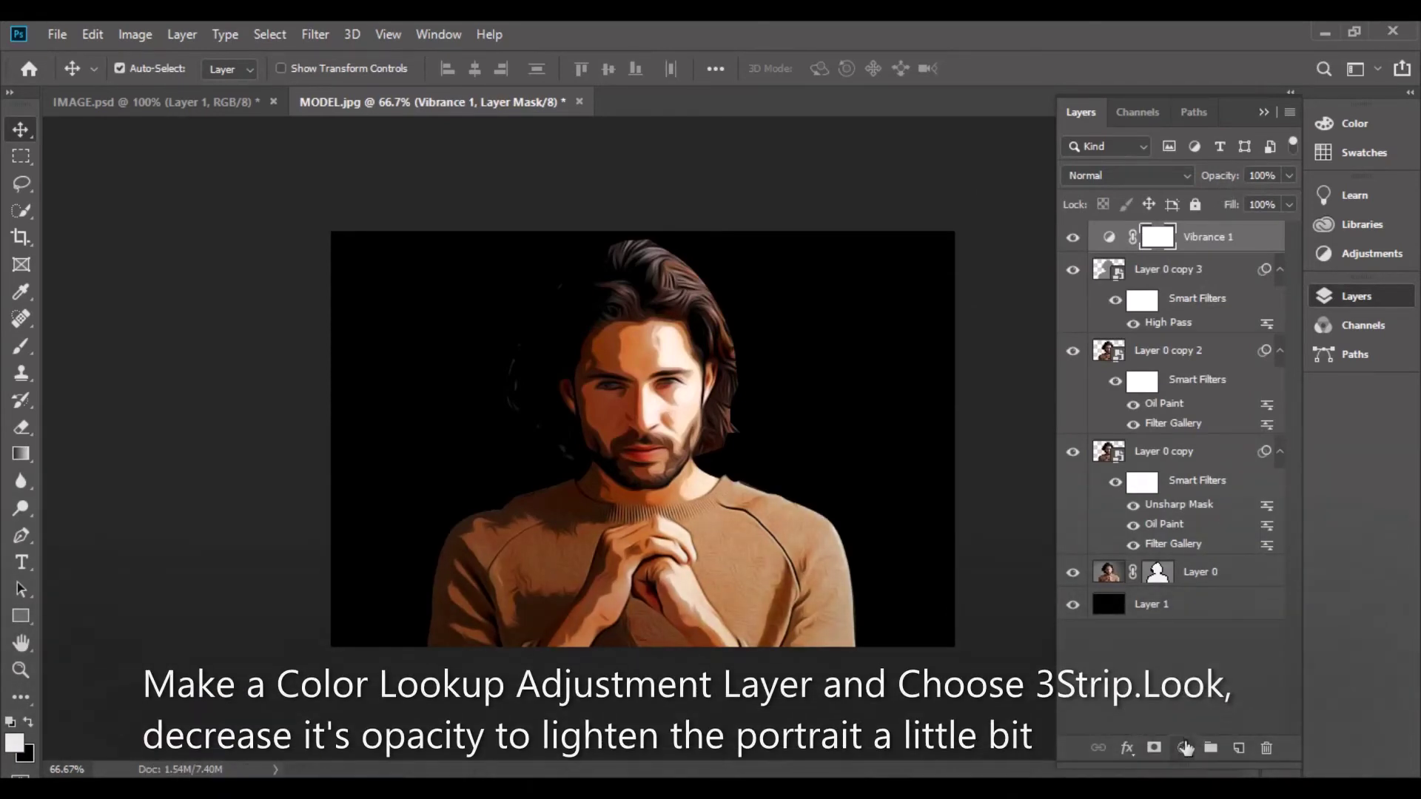
Add a Color Lookup adjustment layer using the 3Strip.look 3DLUT file
click(1183, 748)
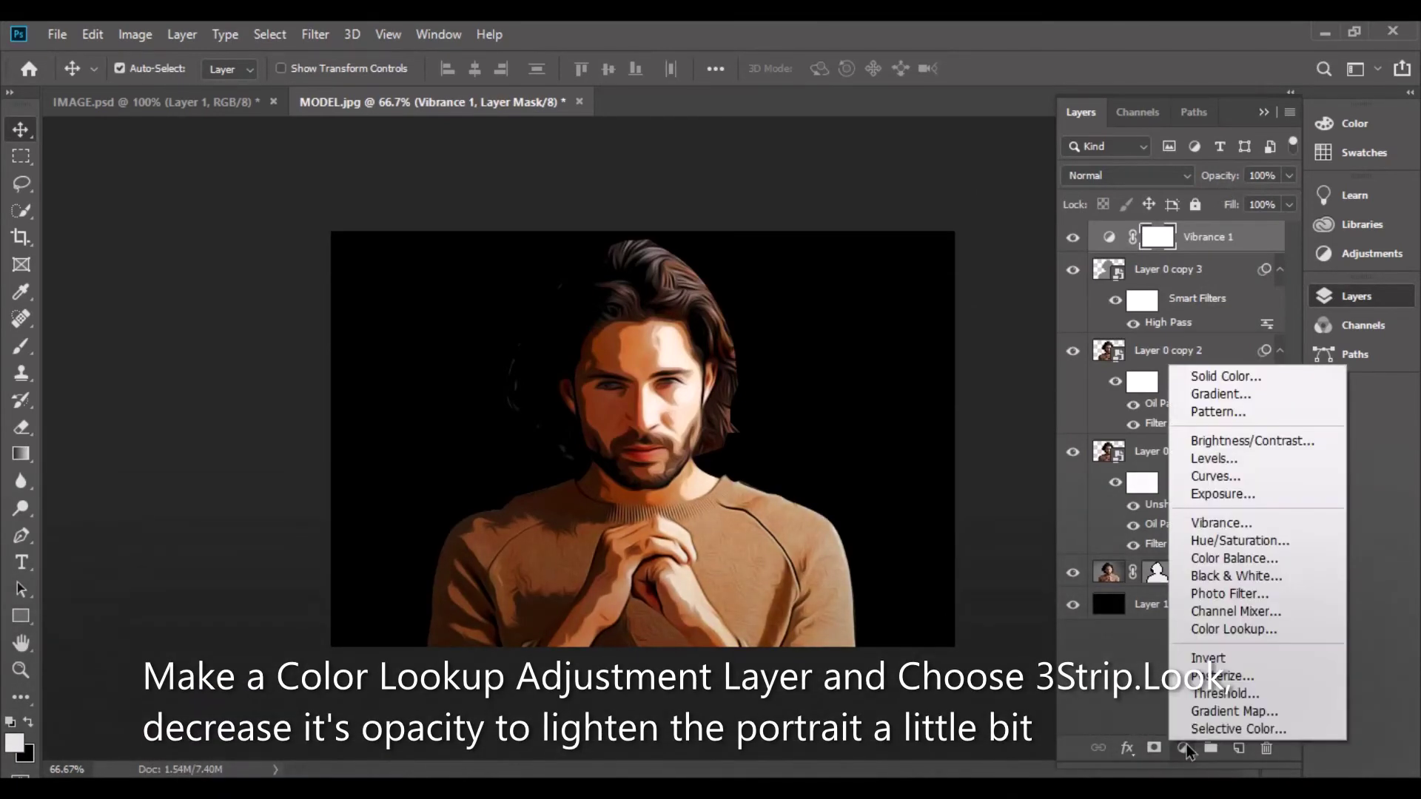
click(1328, 633)
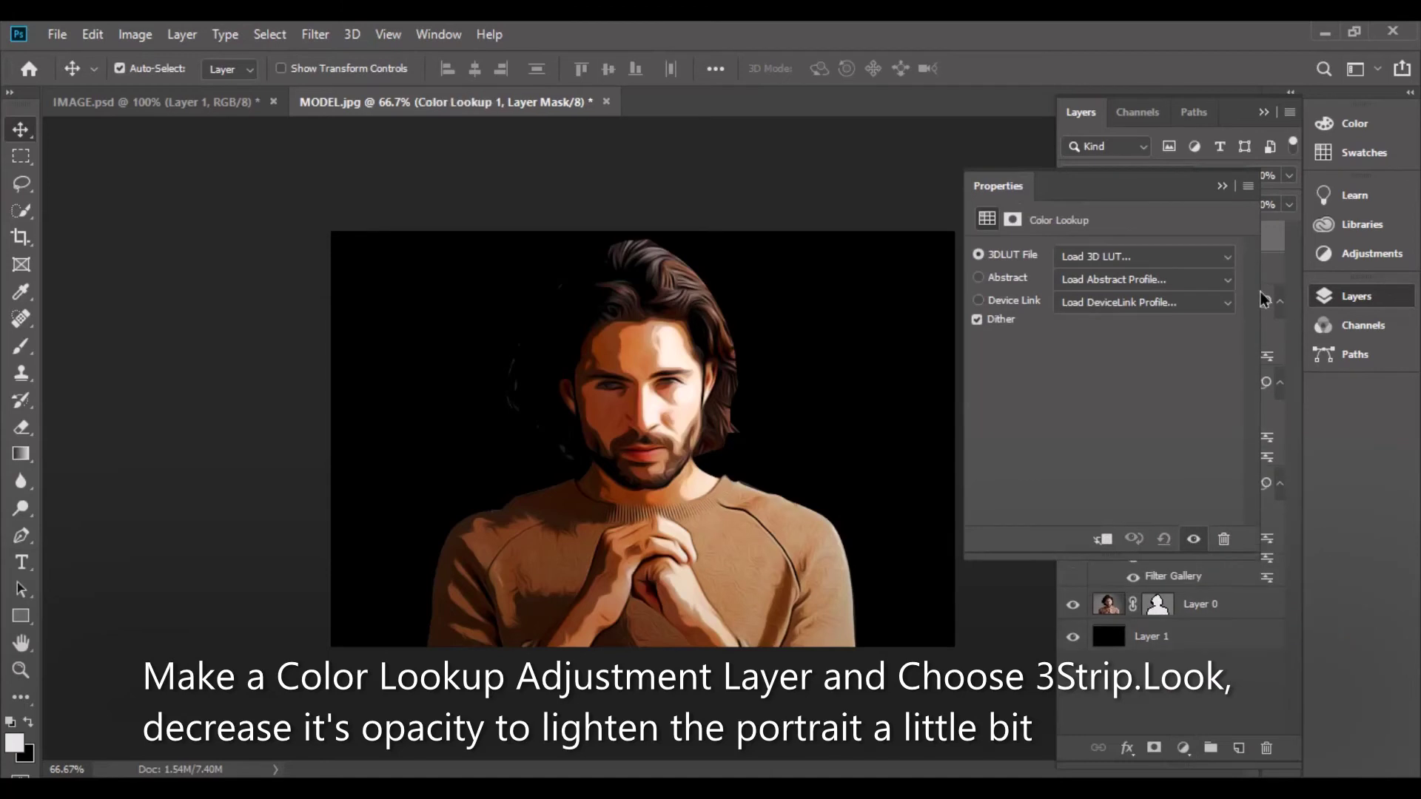
click(1158, 258)
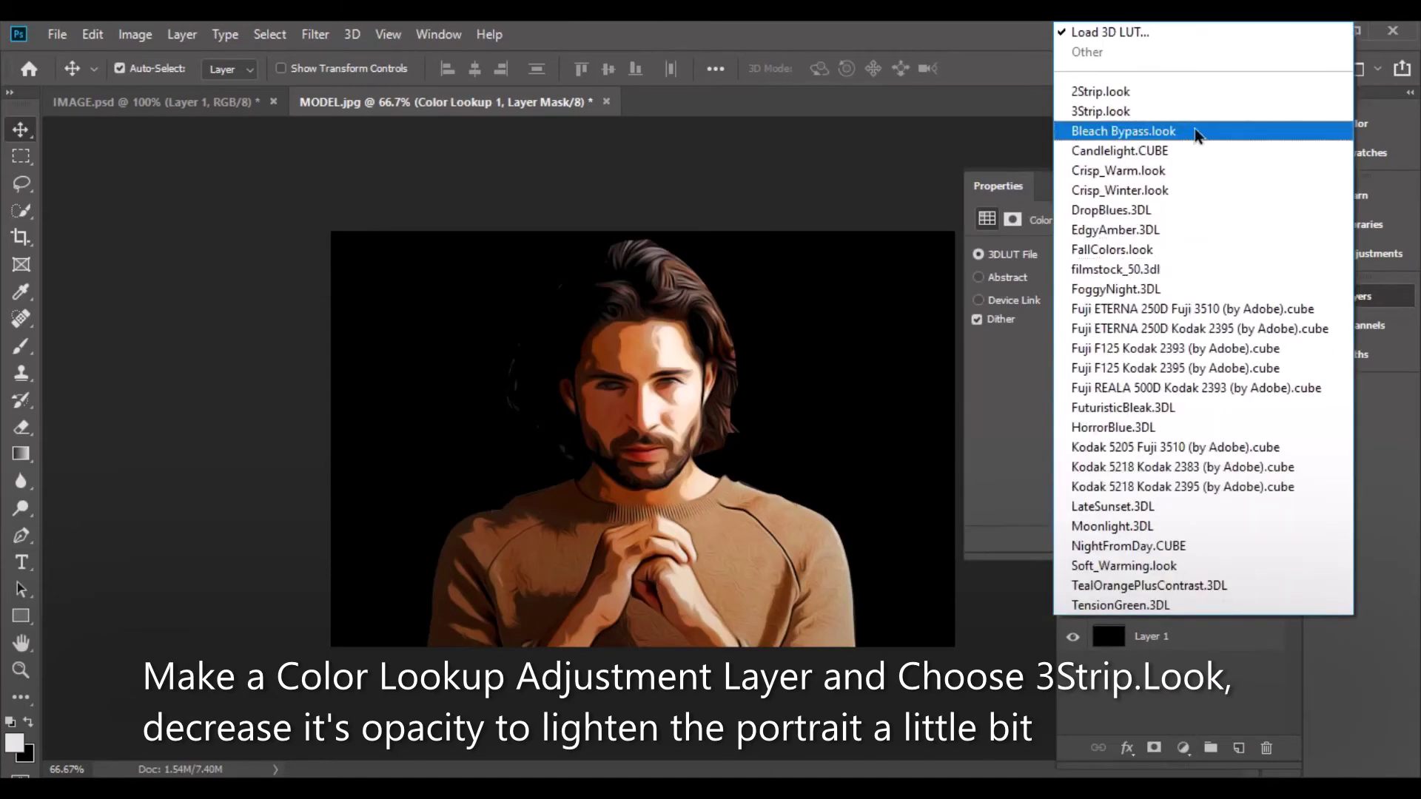
click(1173, 111)
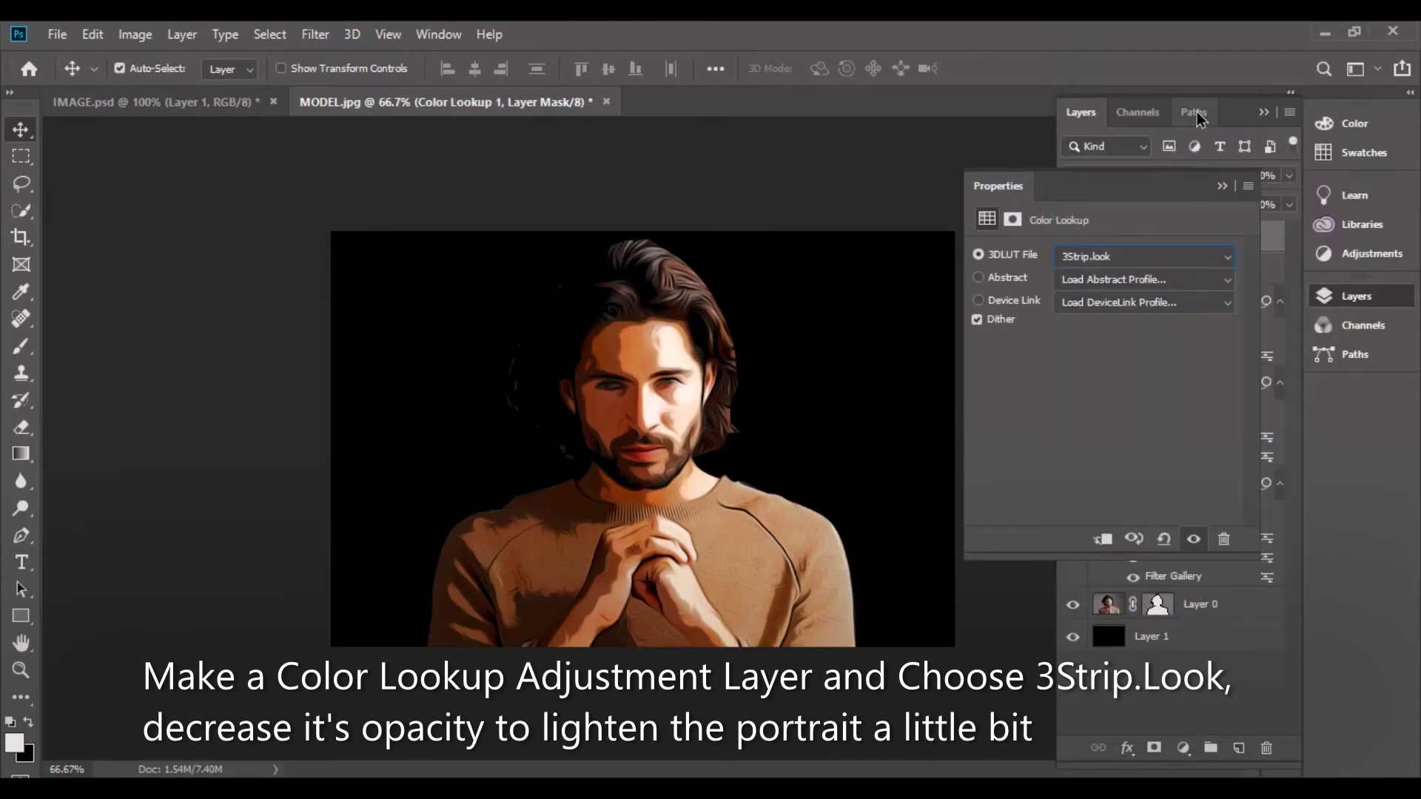
click(1222, 191)
Lower the Color Lookup 1 layer's opacity to 37%
mouse_move(1232, 183)
mouse_down()
mouse_move(1193, 183)
mouse_move(1218, 180)
mouse_up()
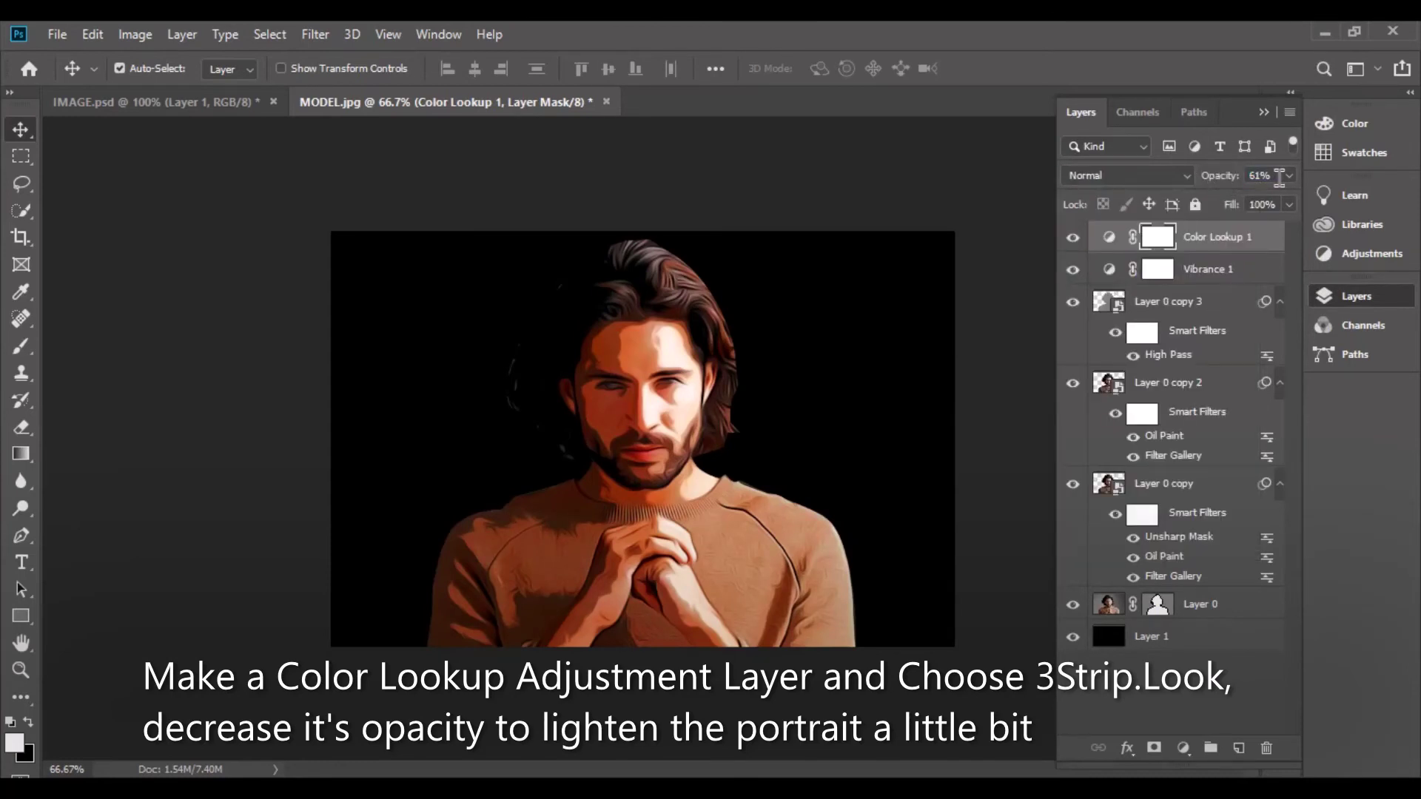
text(37)
key(Return)
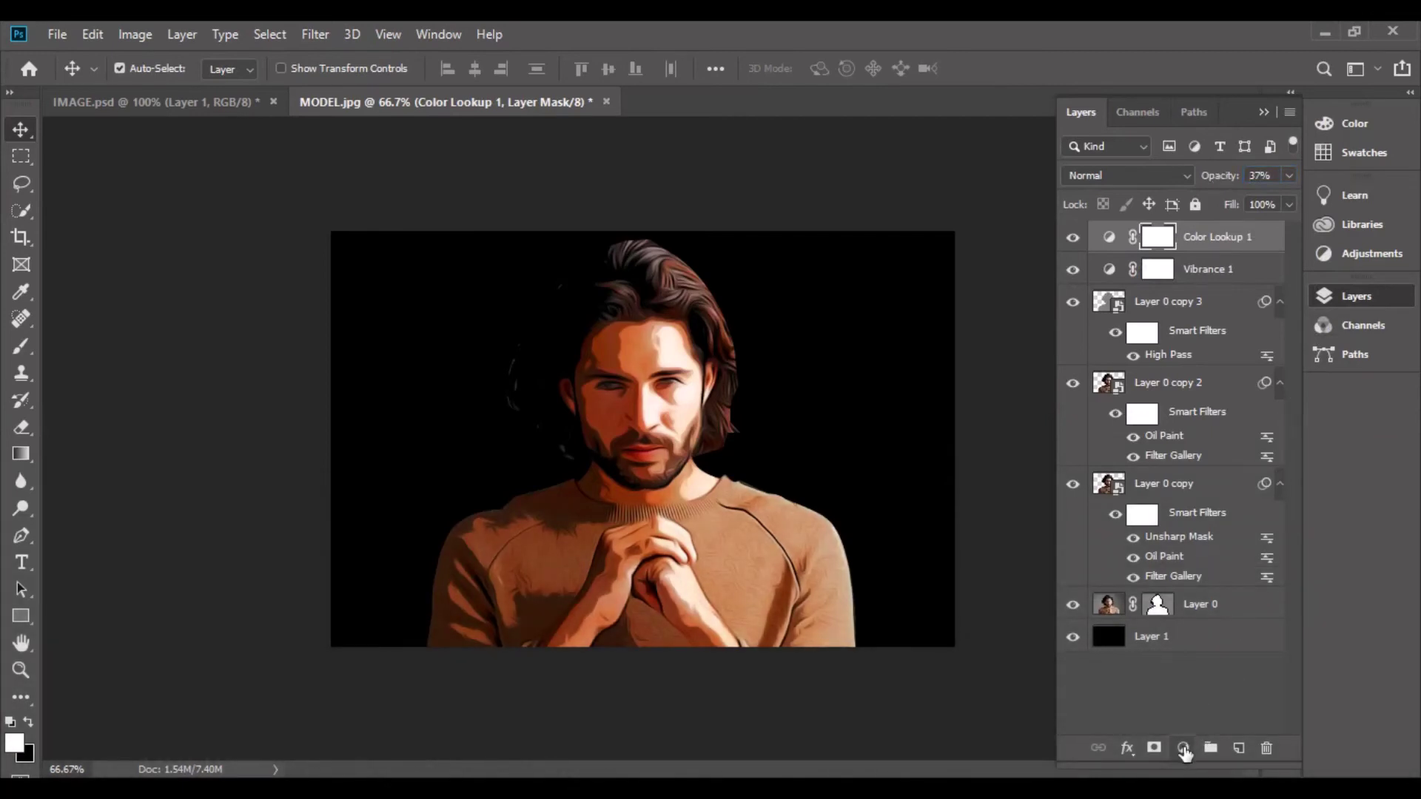
Add a Levels layer with white input at 233, then toggle Layer 0 copy 2 to compare
click(1183, 749)
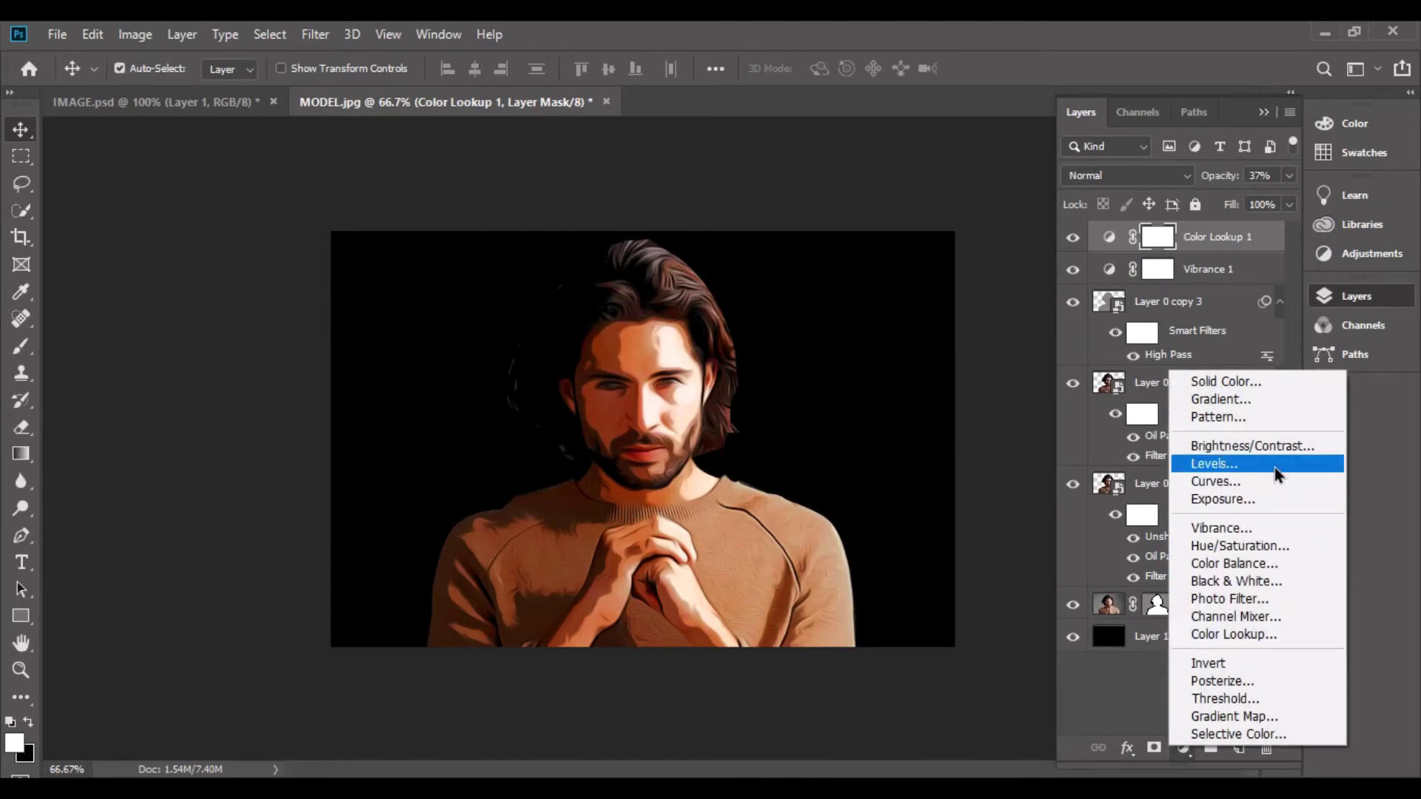
click(1303, 467)
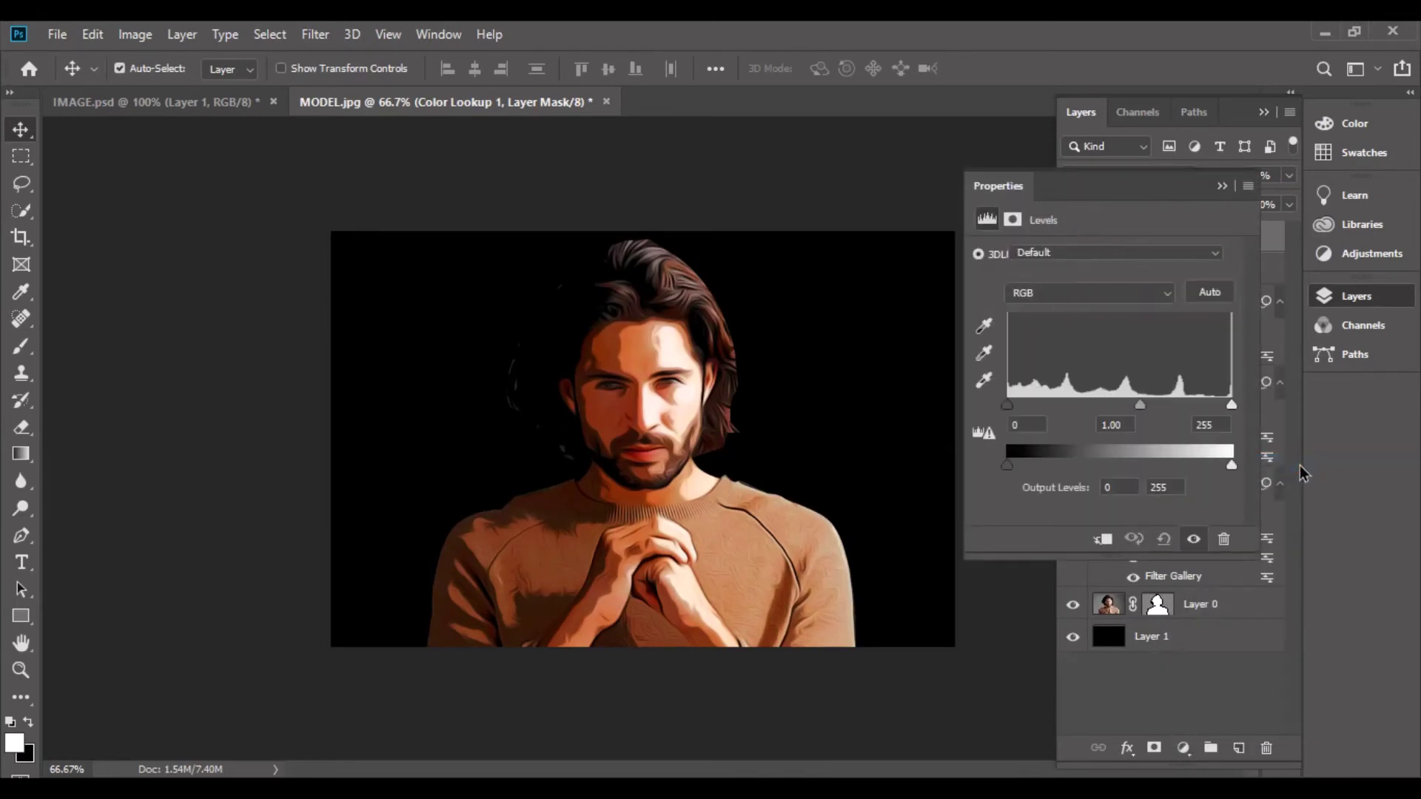
drag(1231, 405, 1214, 406)
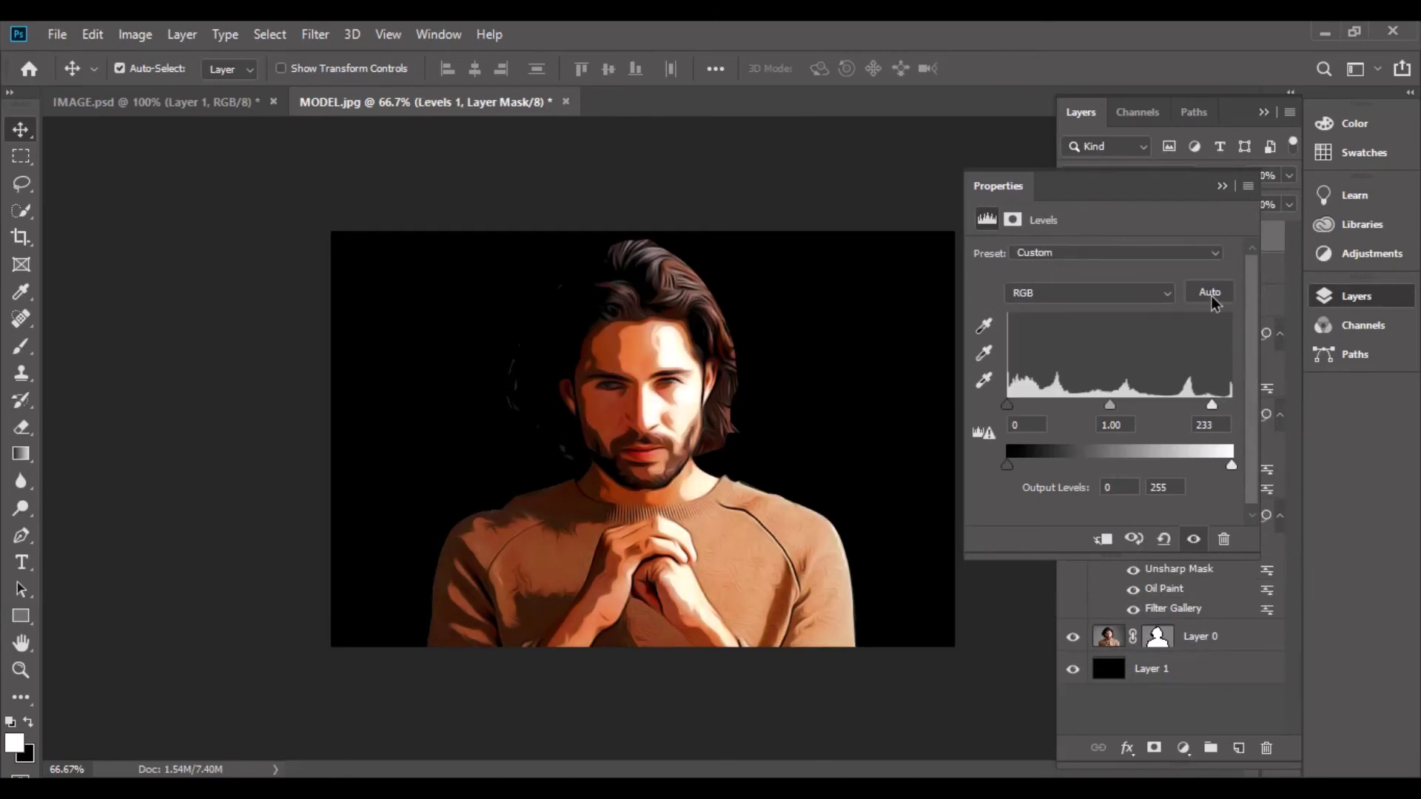
click(1223, 186)
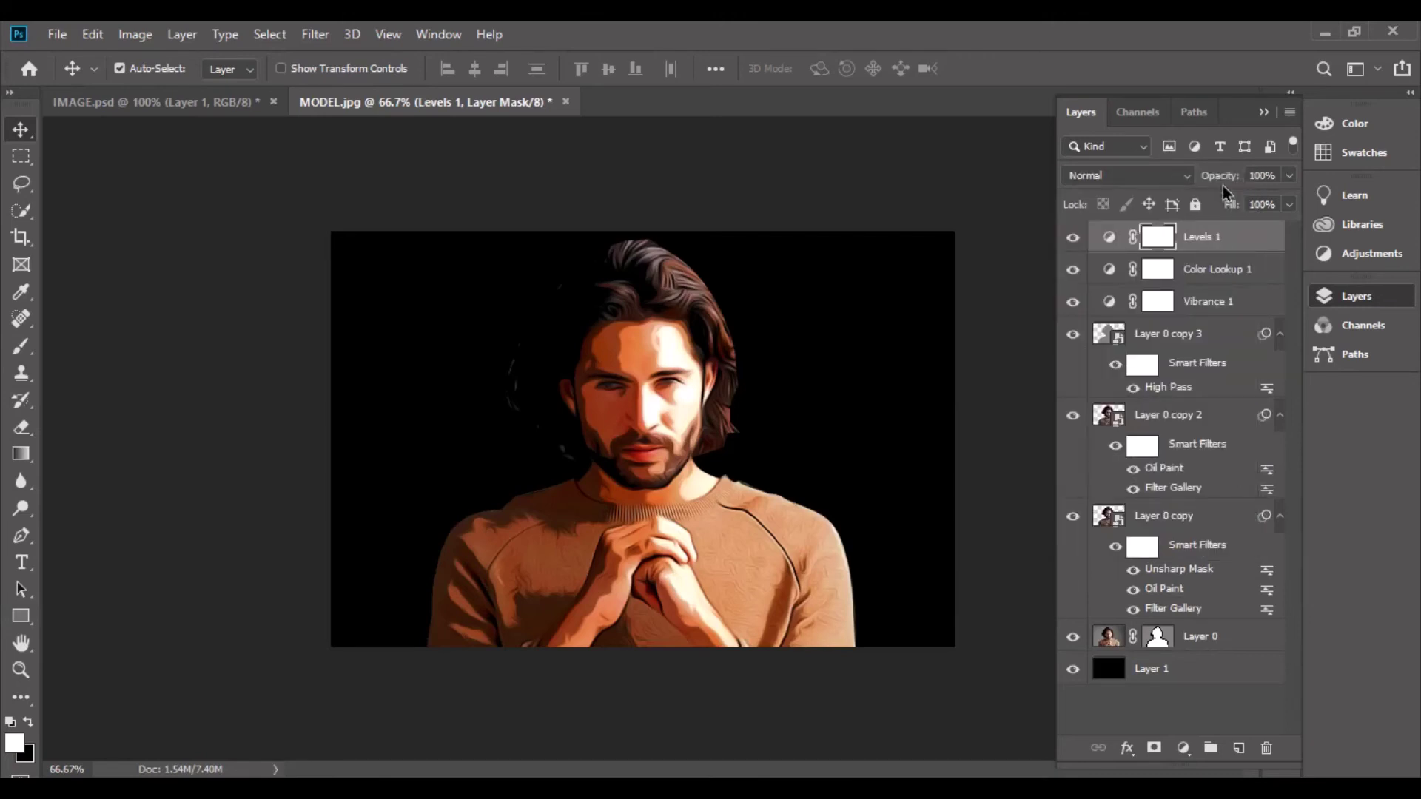
click(1075, 416)
click(1073, 415)
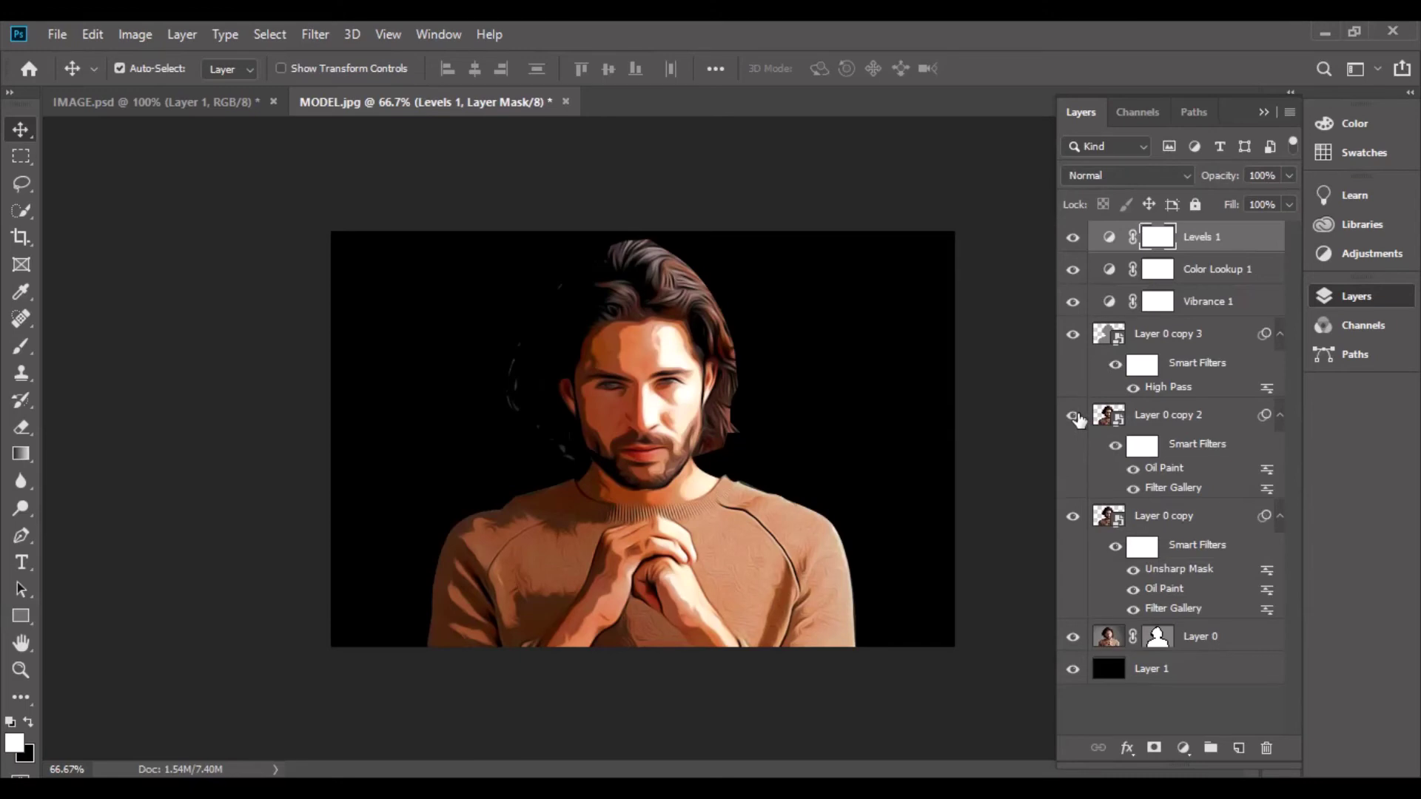
After comparing Layer 0 copy 2, fill Layer 1 with yellow #ffc81f instead of black
click(1075, 416)
click(1073, 415)
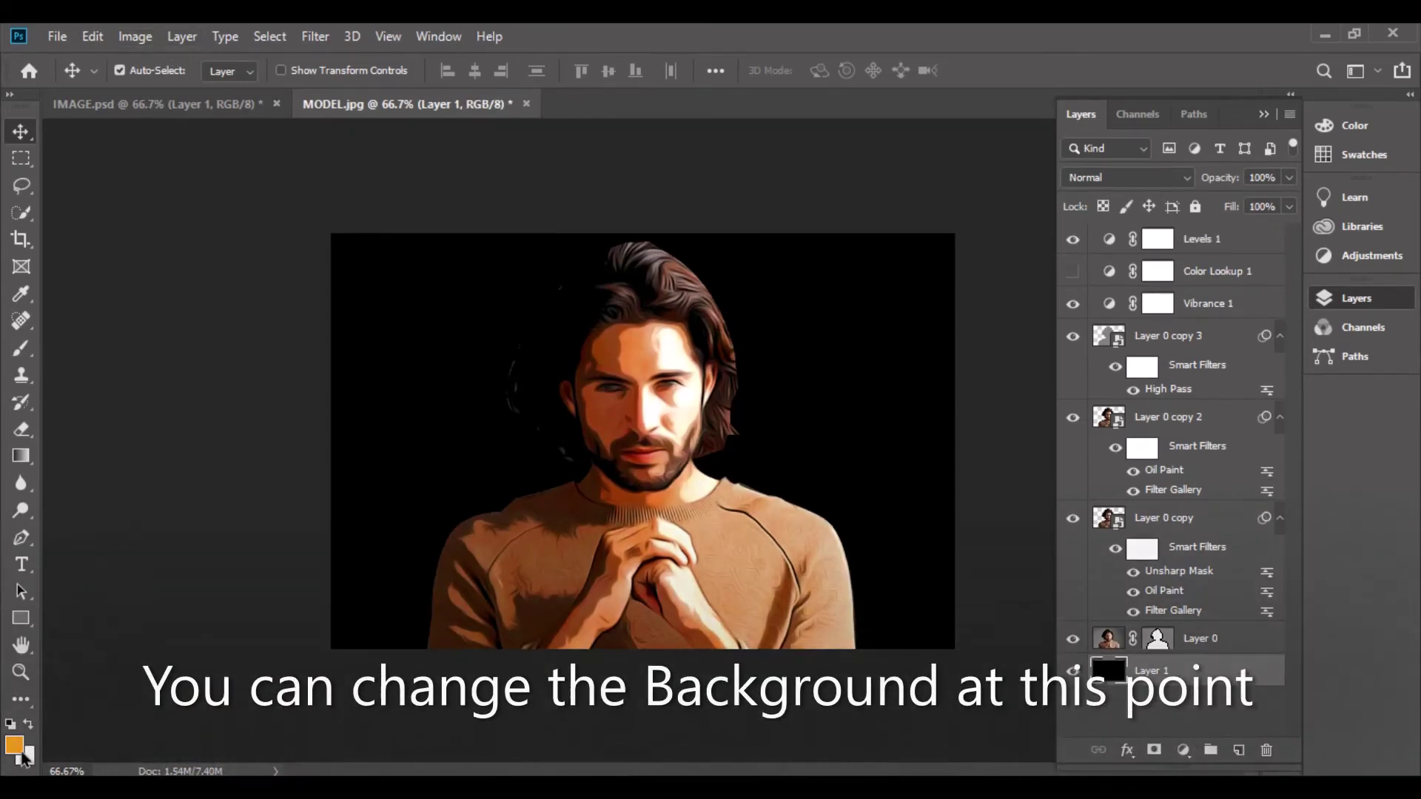
click(18, 747)
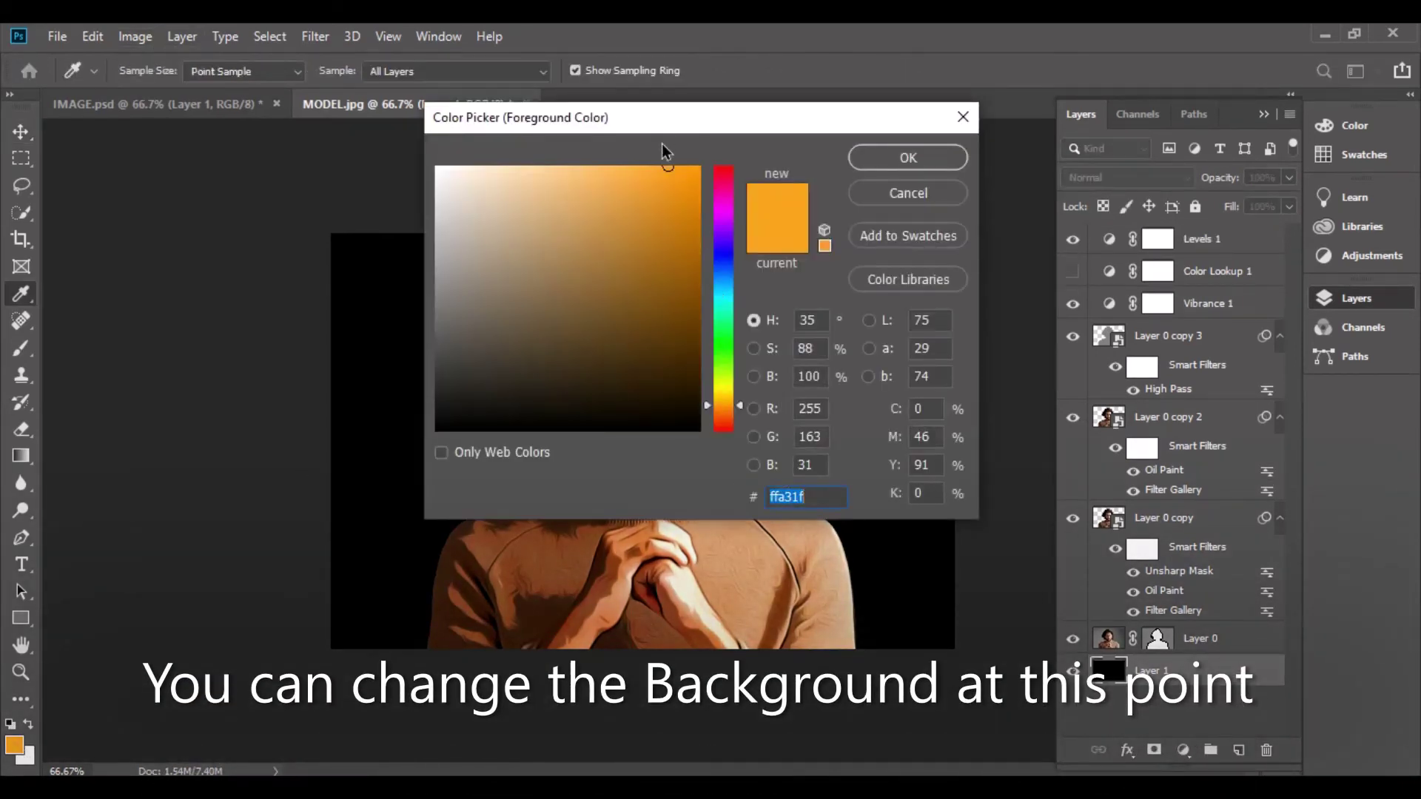
drag(739, 405, 740, 399)
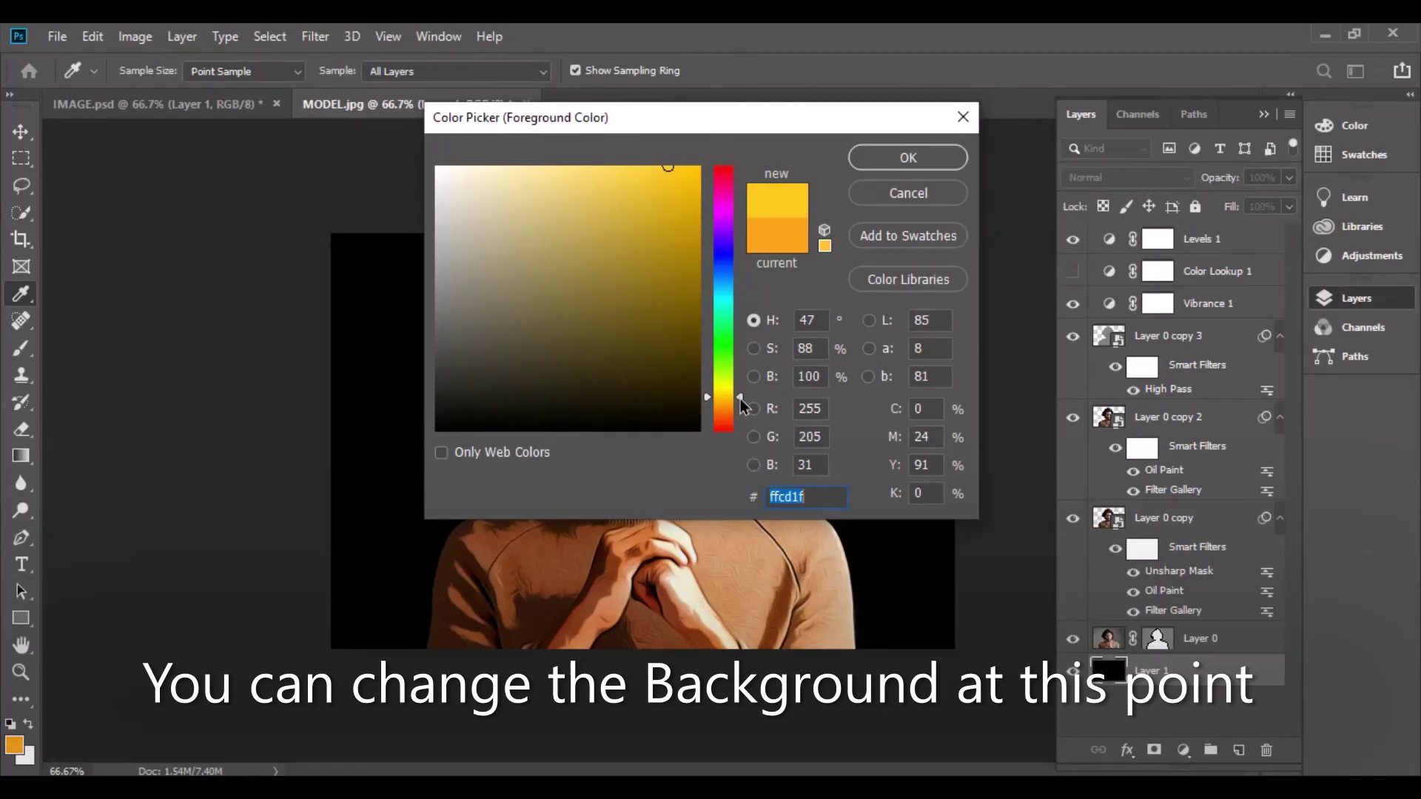
click(918, 157)
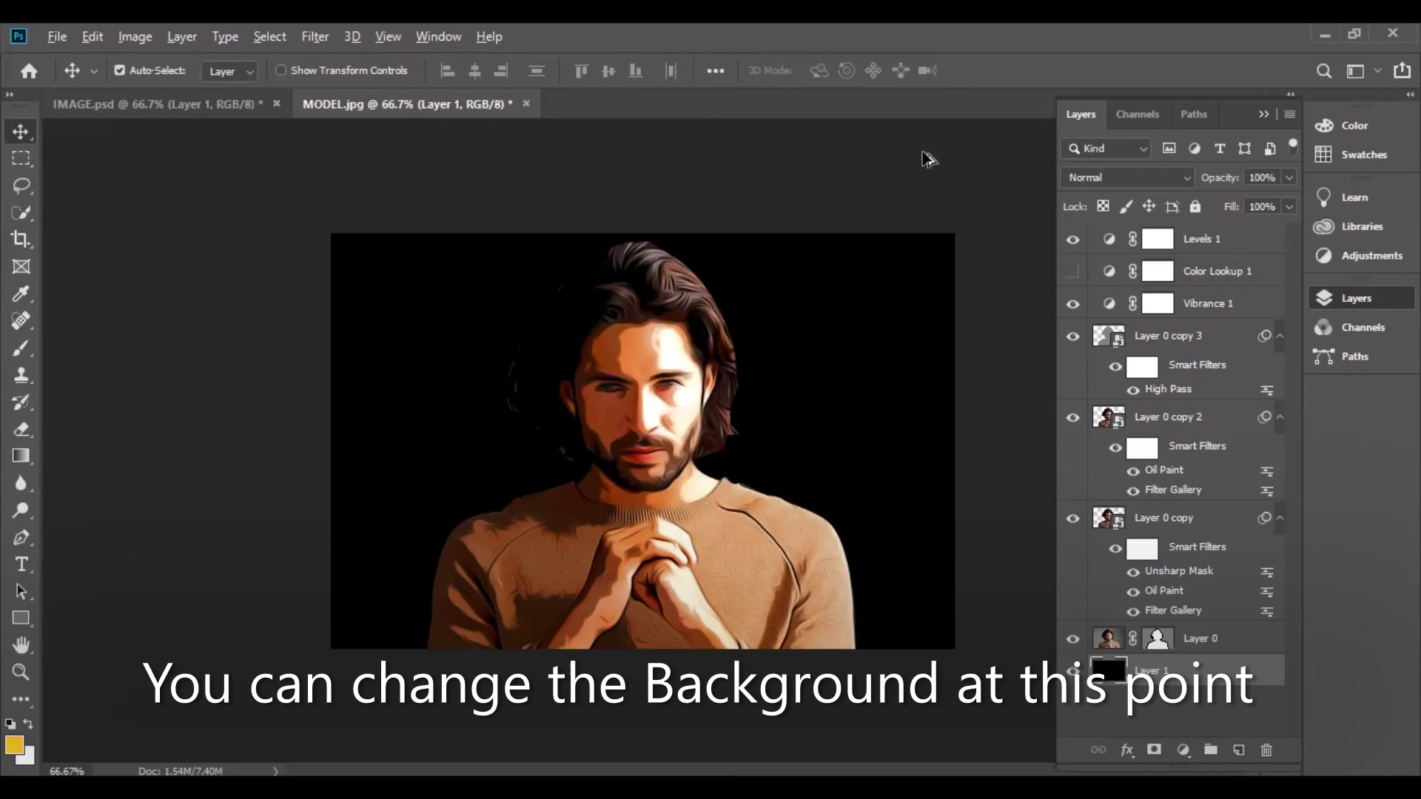
key(alt+BackSpace)
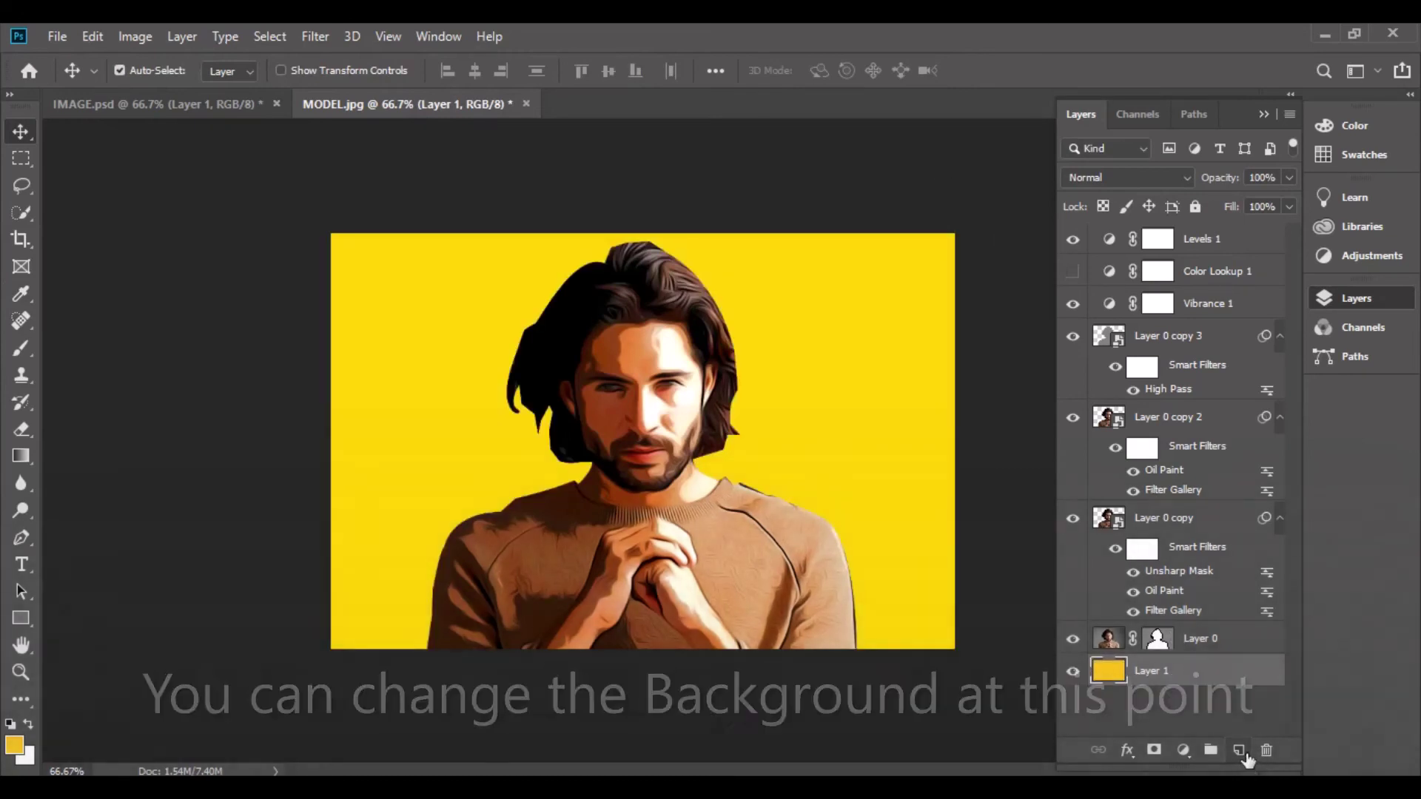
Add a new Layer 2 above the yellow fill and set the foreground colour to orange
click(1238, 751)
click(14, 744)
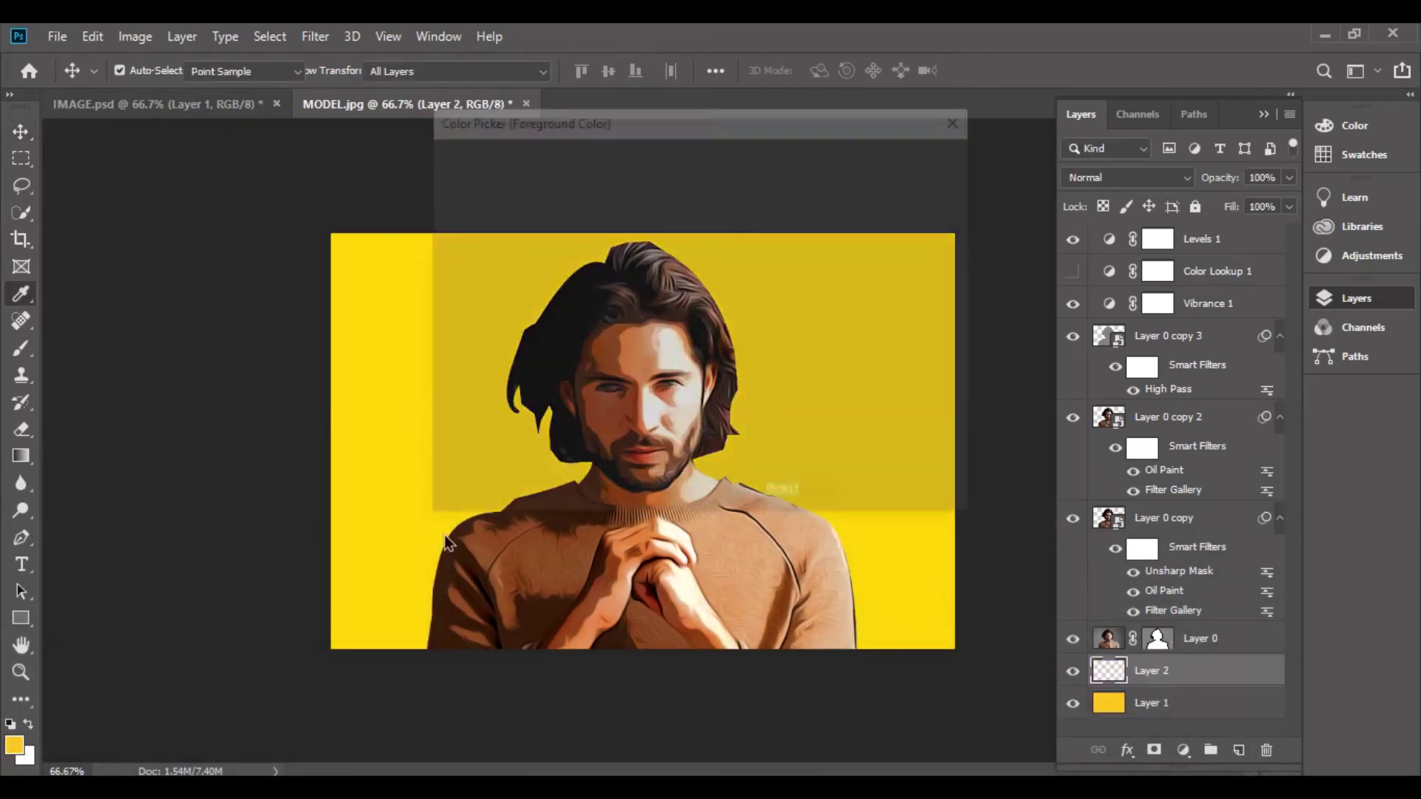
drag(738, 400, 738, 408)
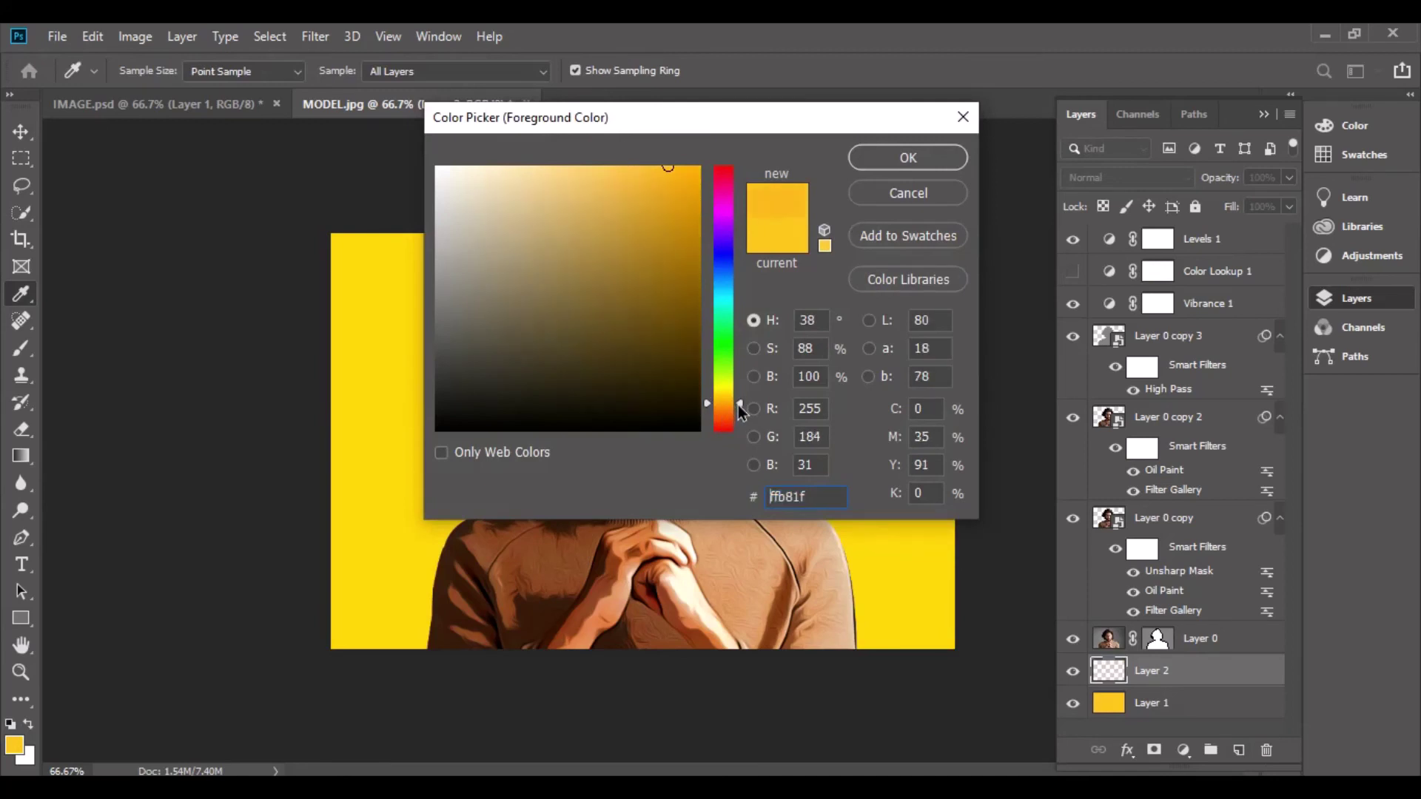
click(929, 156)
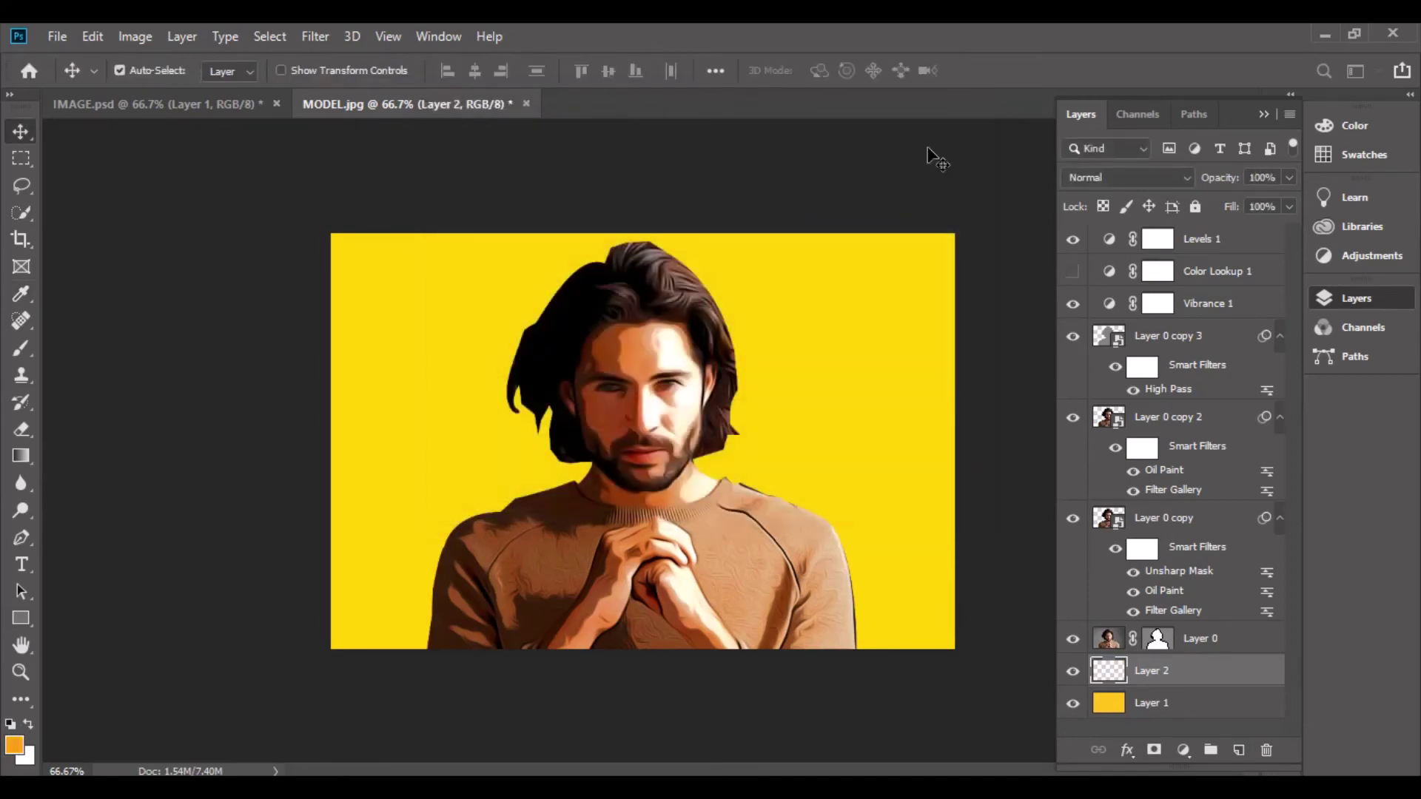
Paint soft orange along the canvas edges with a 500 px, 0% hardness brush
click(26, 352)
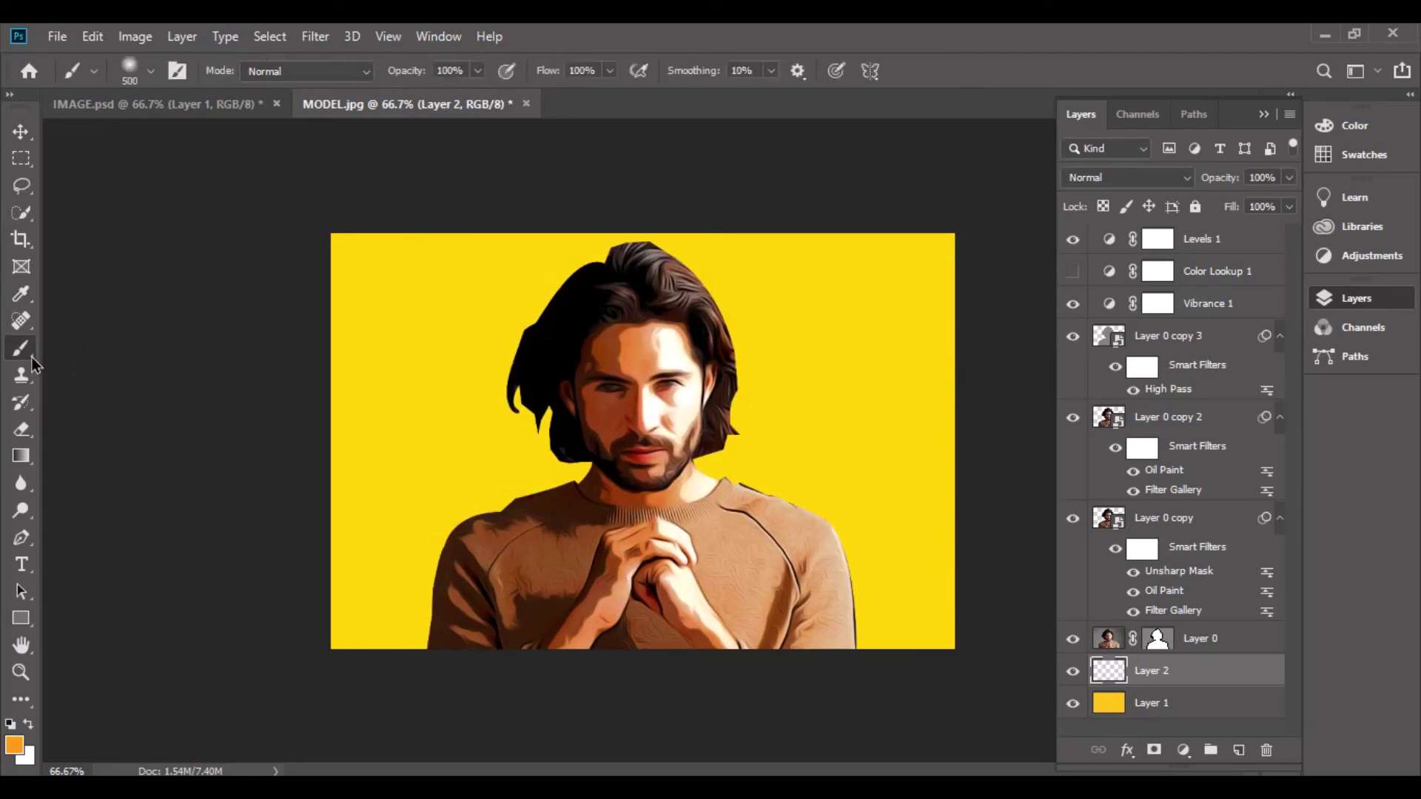
click(155, 76)
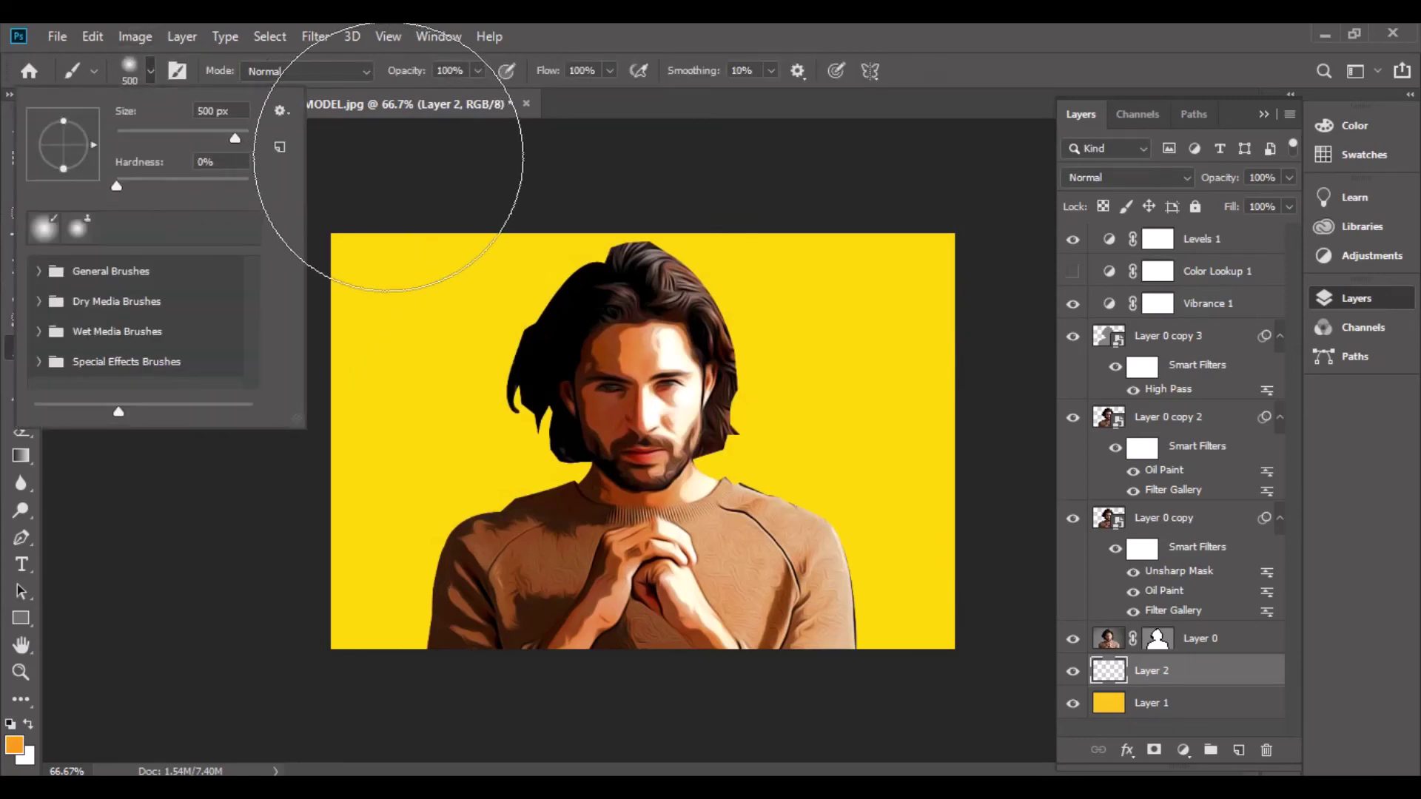
click(389, 157)
drag(390, 222, 393, 254)
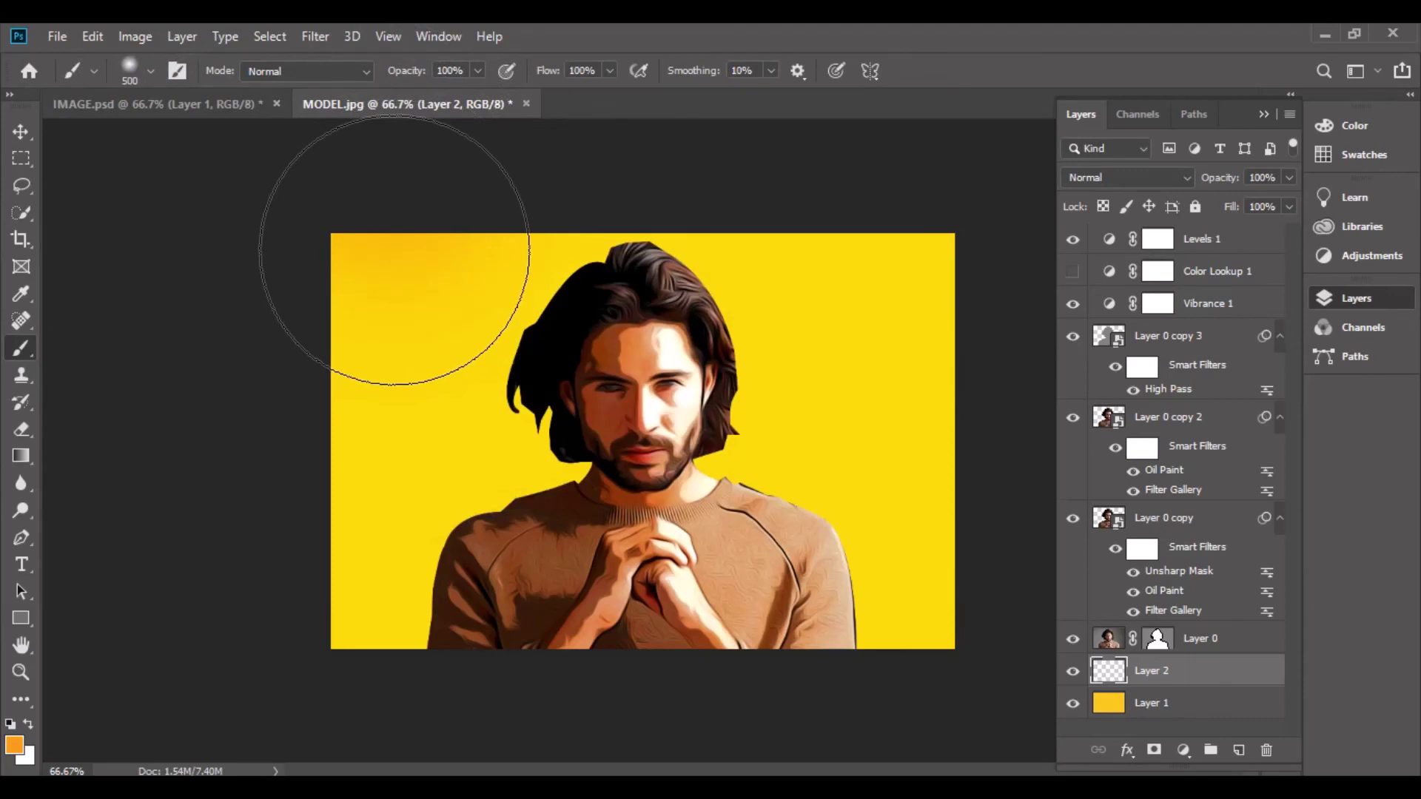
mouse_move(289, 568)
mouse_down()
mouse_move(1045, 435)
mouse_move(877, 338)
mouse_move(272, 656)
mouse_up()
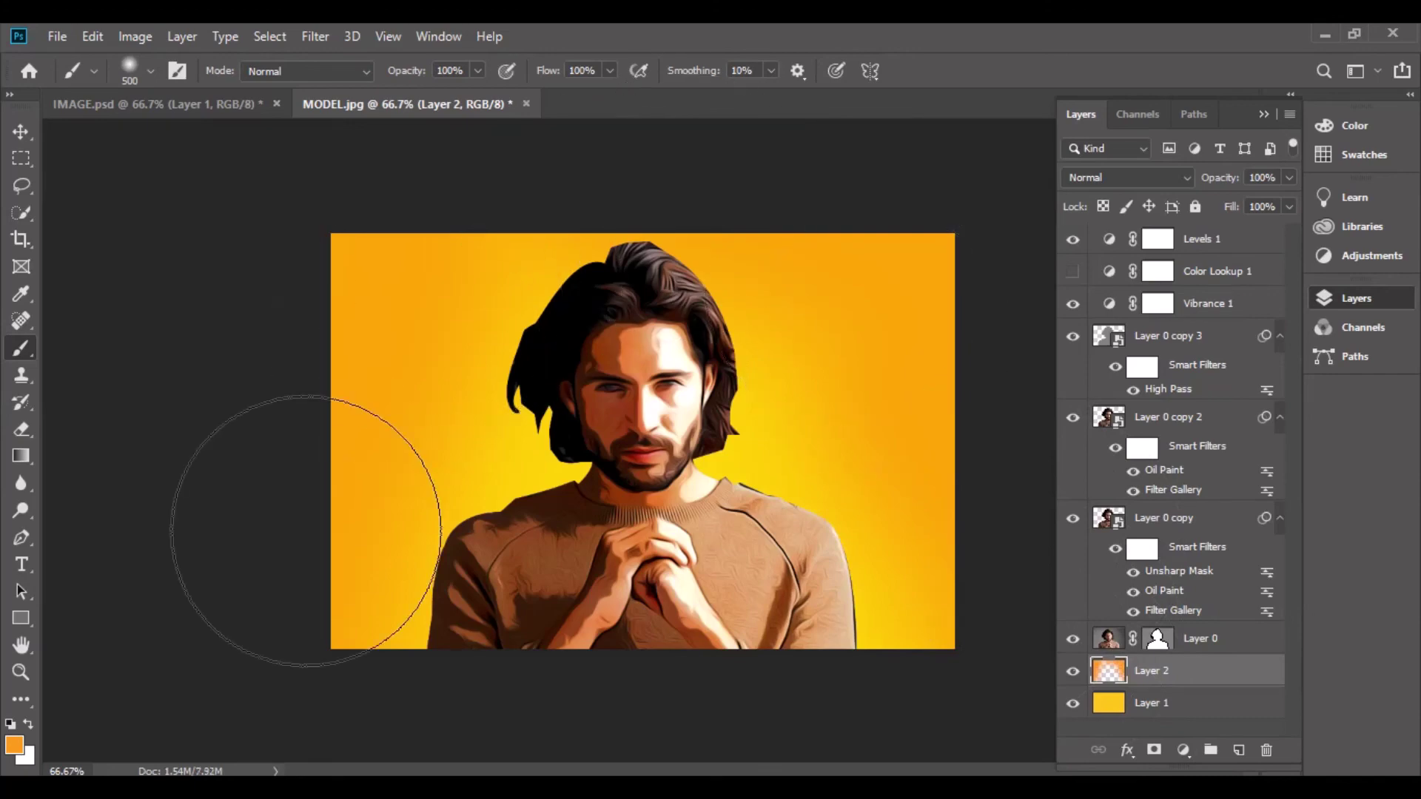
drag(271, 648, 285, 651)
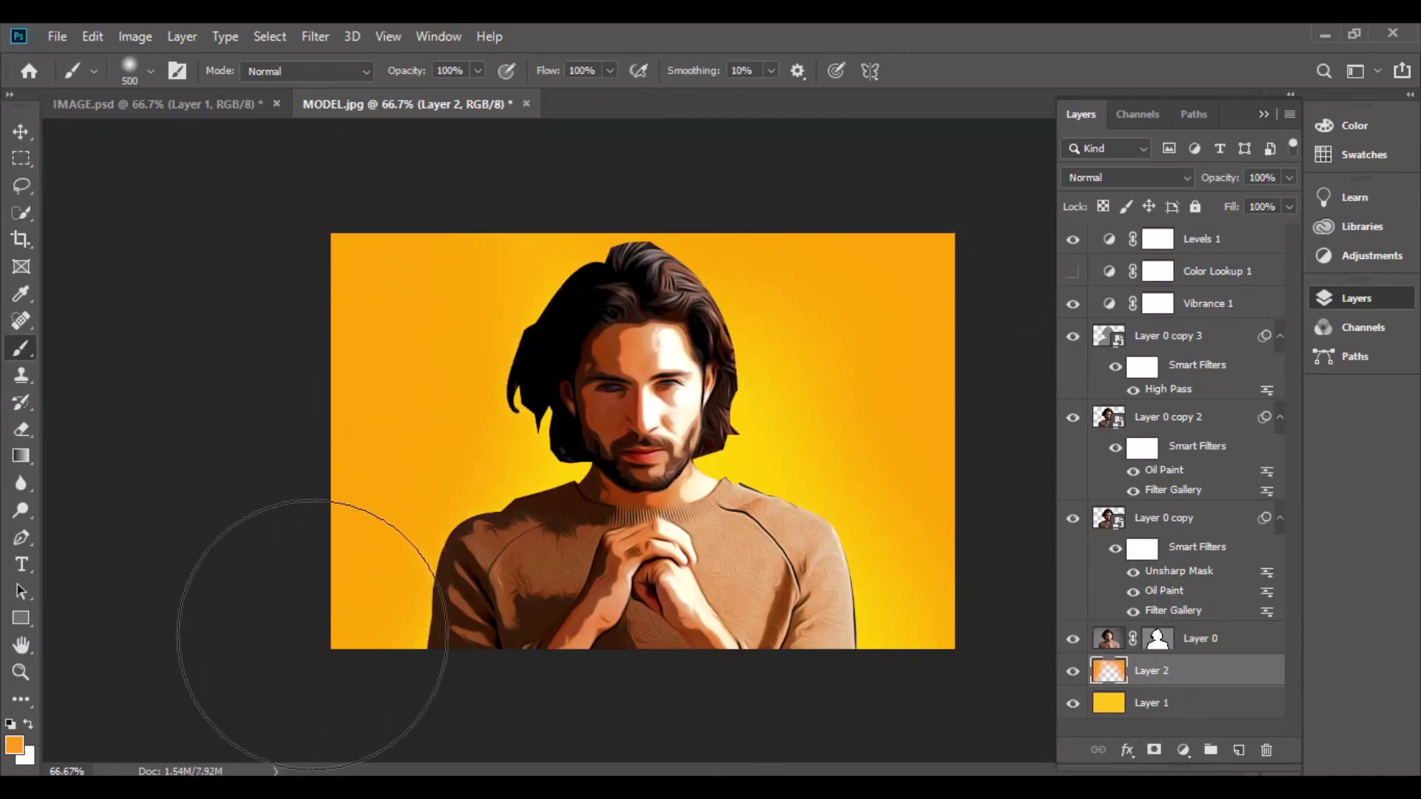